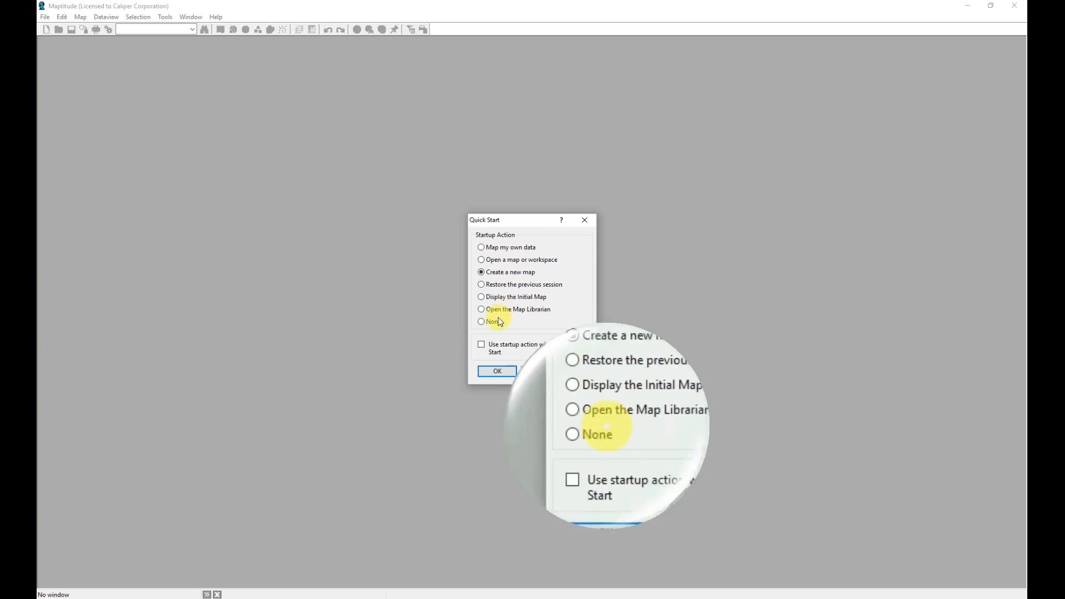
- Open the Map Librarian and load the Income - Household map from the ZIP Economic & Housing Profile category
left_click(502, 309)
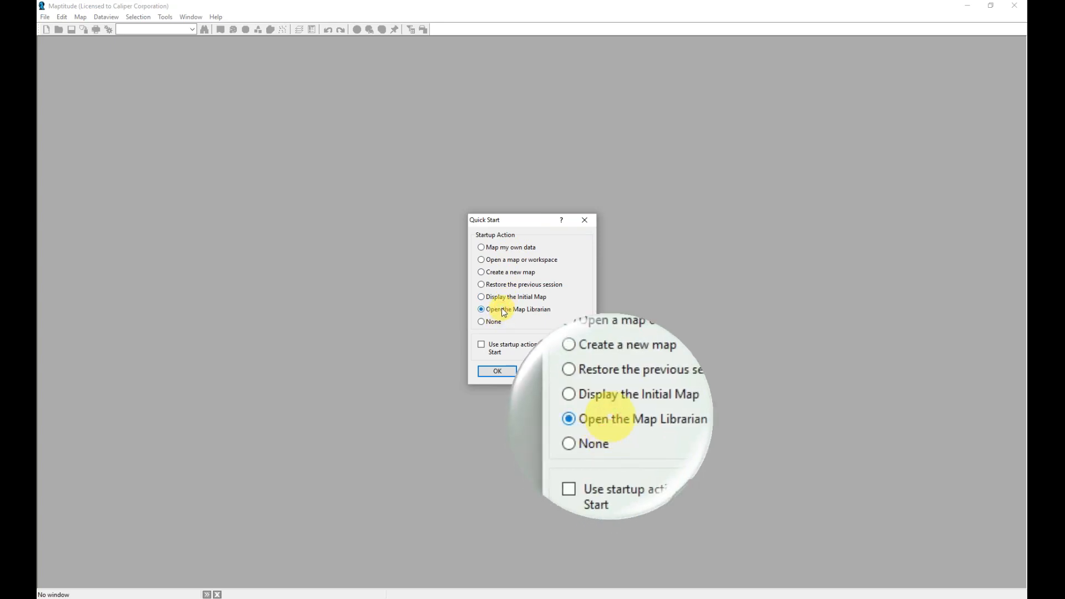
left_click(502, 371)
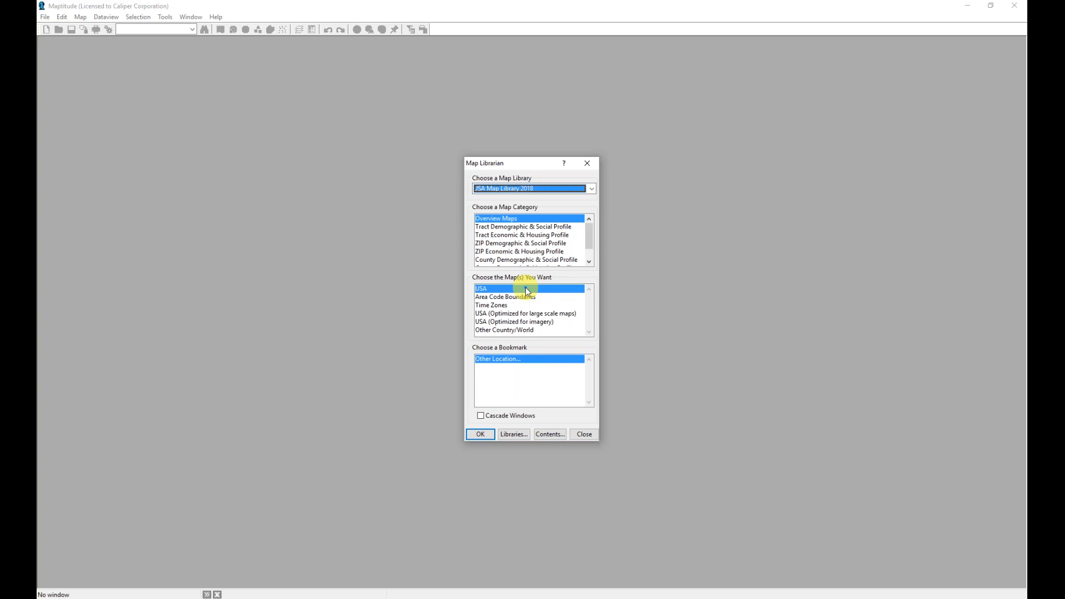
left_click(504, 252)
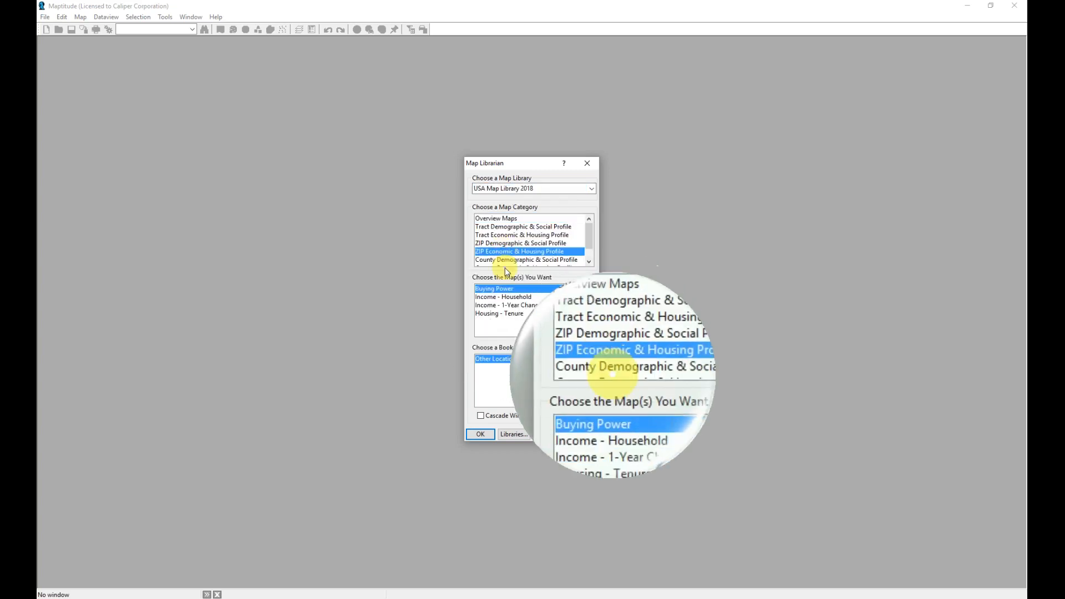
left_click(505, 299)
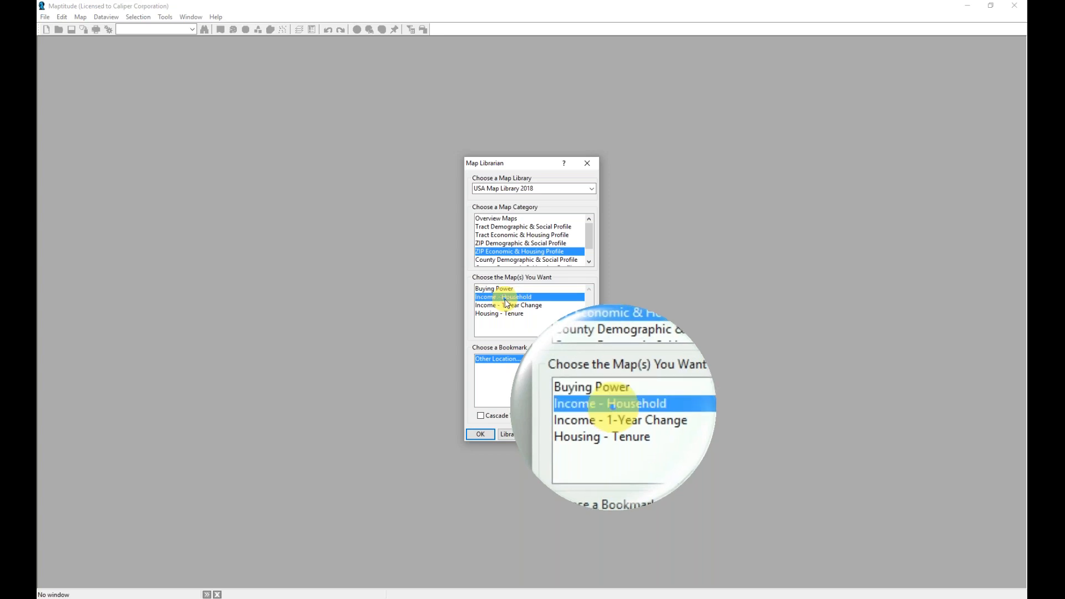
left_click(480, 434)
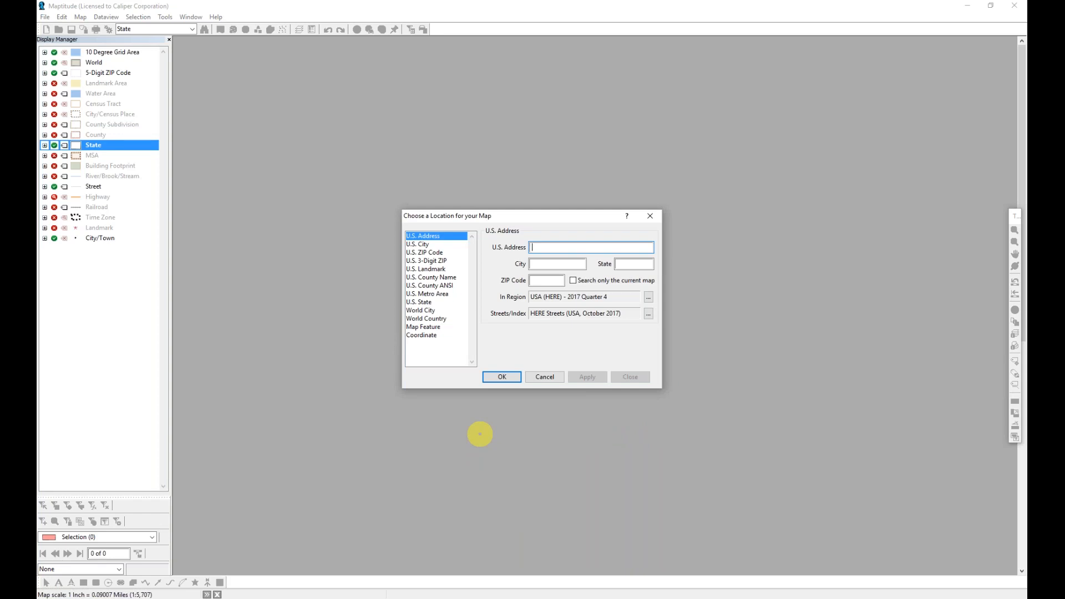
- Set the map's location to the world country USA and enlarge the map window to fill most of the workspace
left_click(427, 319)
type("USA")
key("Return")
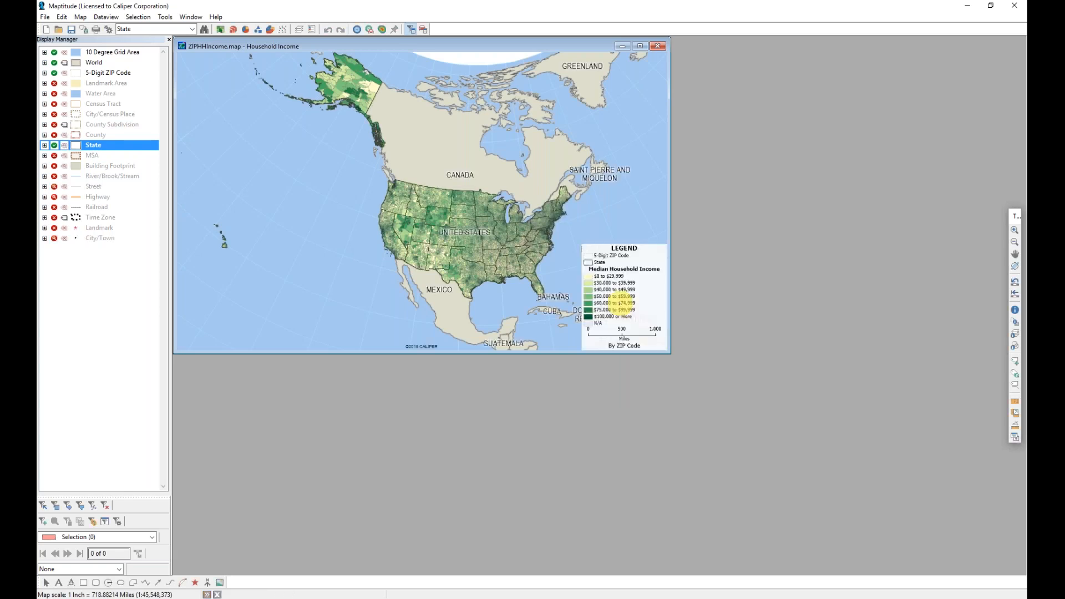
left_click_drag(670, 351, 978, 561)
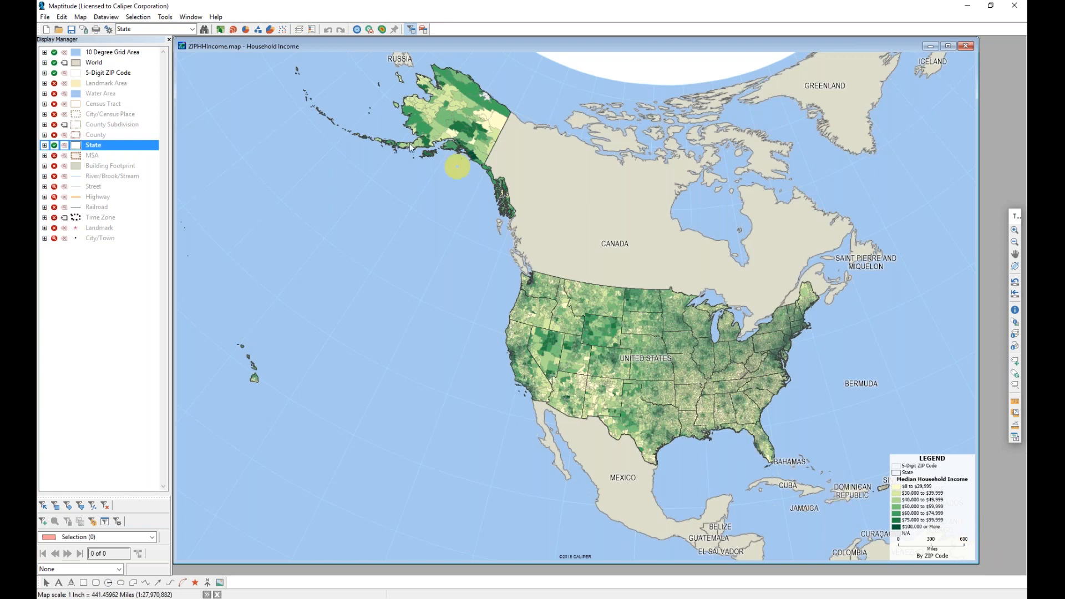
- Start adding a layer to the map and browse to the C:\ccdata folder for its geographic file
left_click(299, 30)
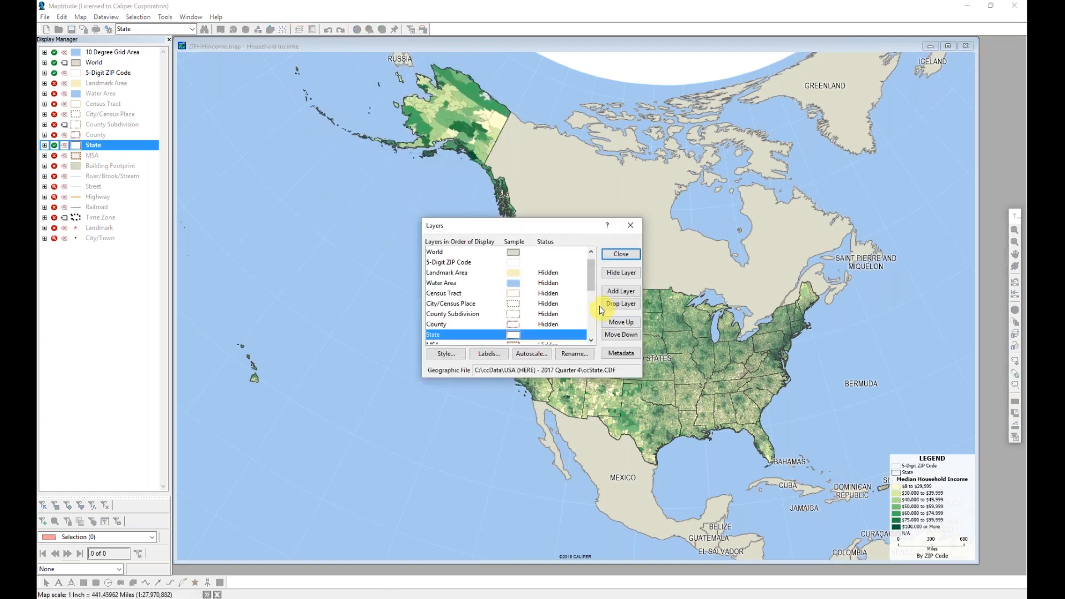
left_click(617, 293)
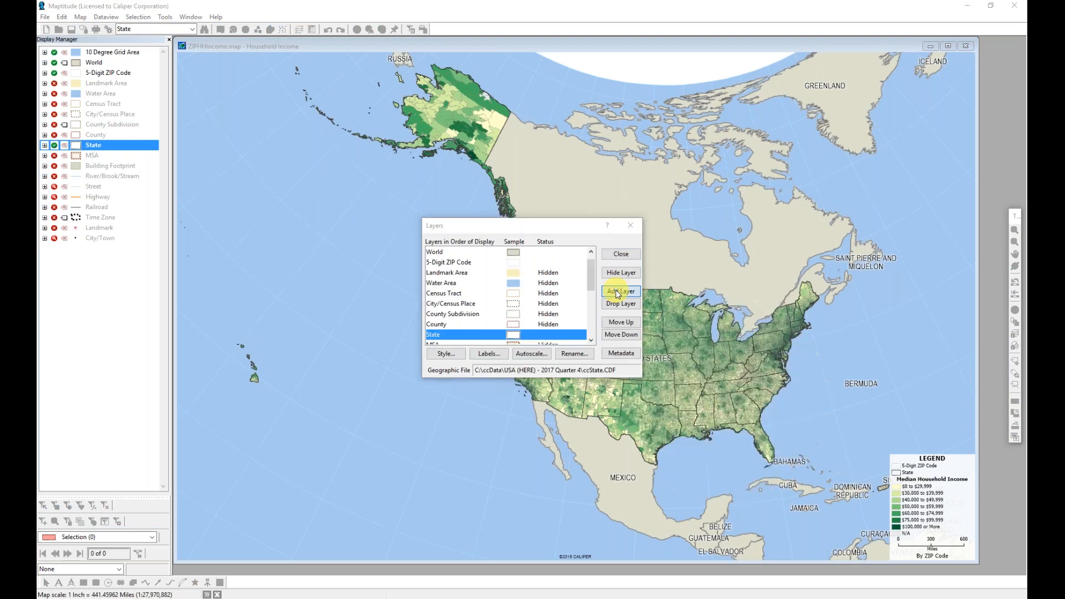
type("c")
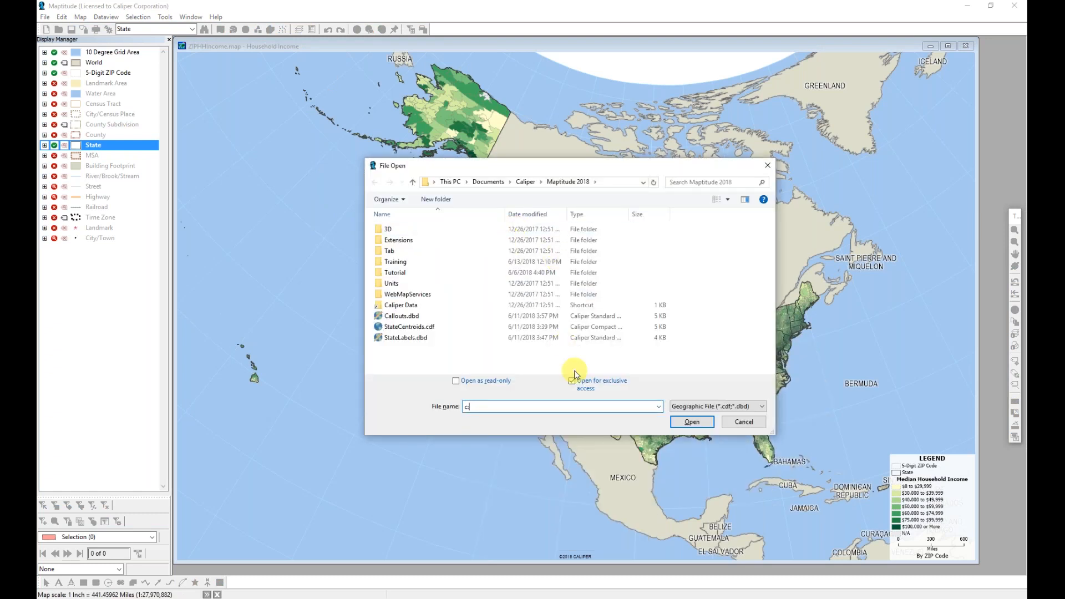
type(":\\c")
key("Down")
key("Down")
key("Down")
key("Return")
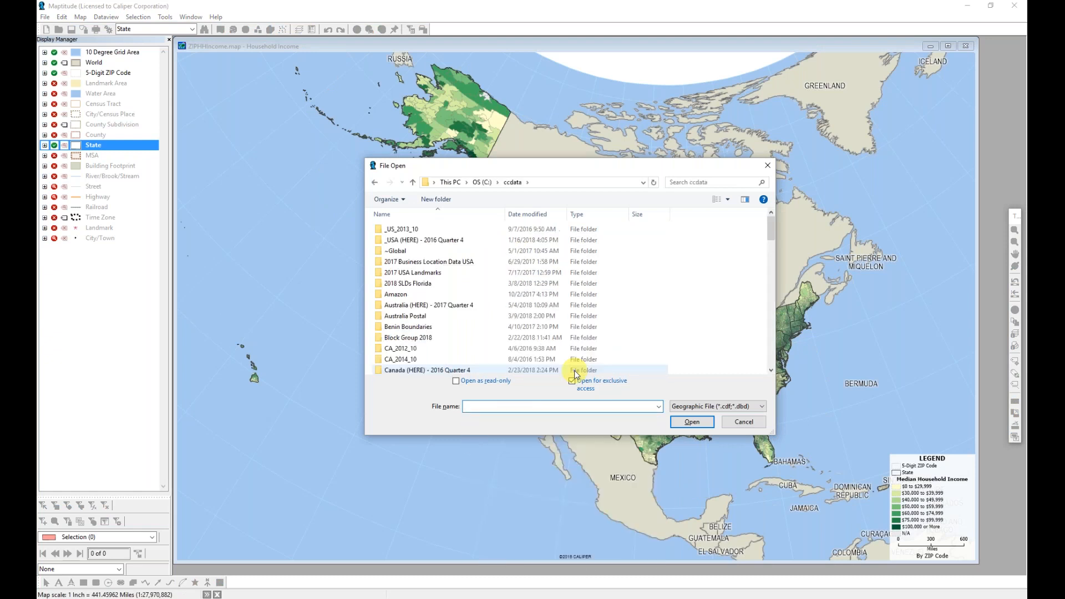
- Add ntIKEA.Cdf from the Retail folder of 2017 Business Location Data USA as a layer and show it on the map
double_click(441, 265)
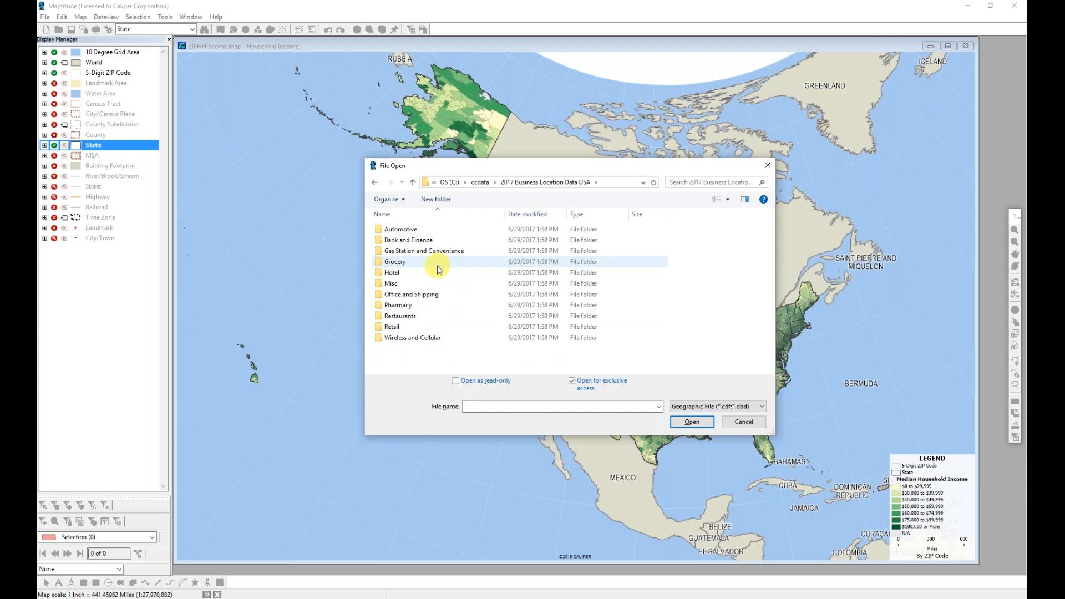
double_click(434, 294)
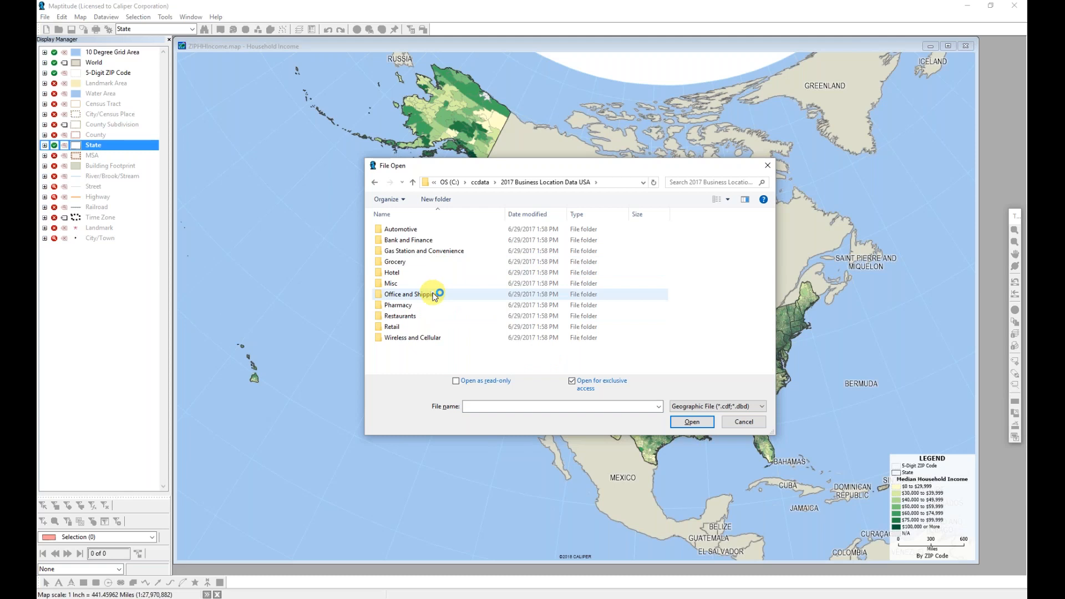
left_click(399, 327)
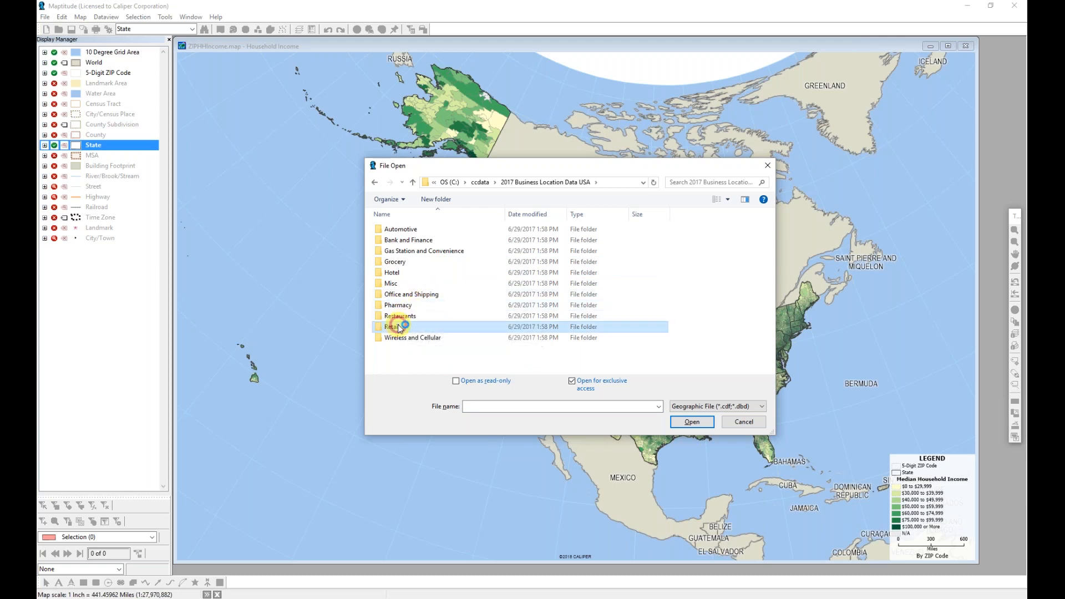
double_click(399, 327)
scroll(530, 326, "down", 2)
scroll(529, 327, "down", 10)
scroll(532, 327, "down", 3)
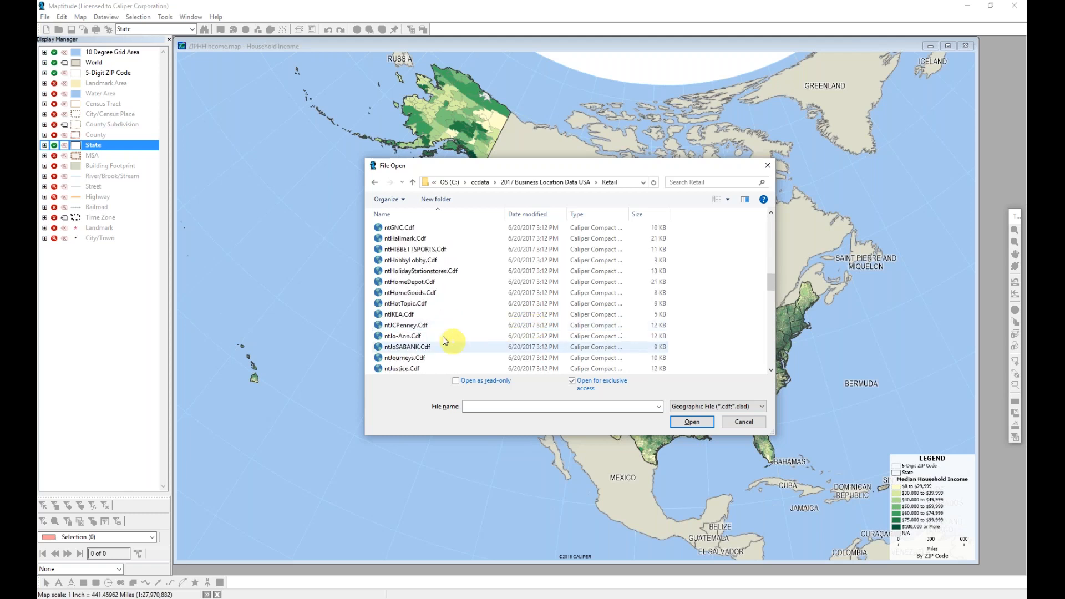
left_click(424, 315)
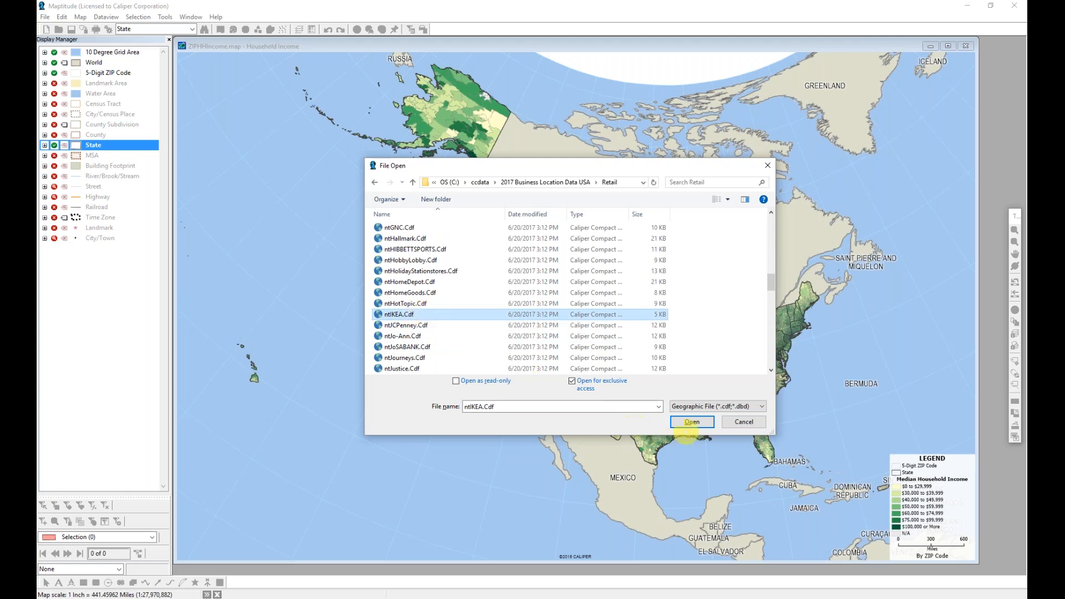
left_click(691, 422)
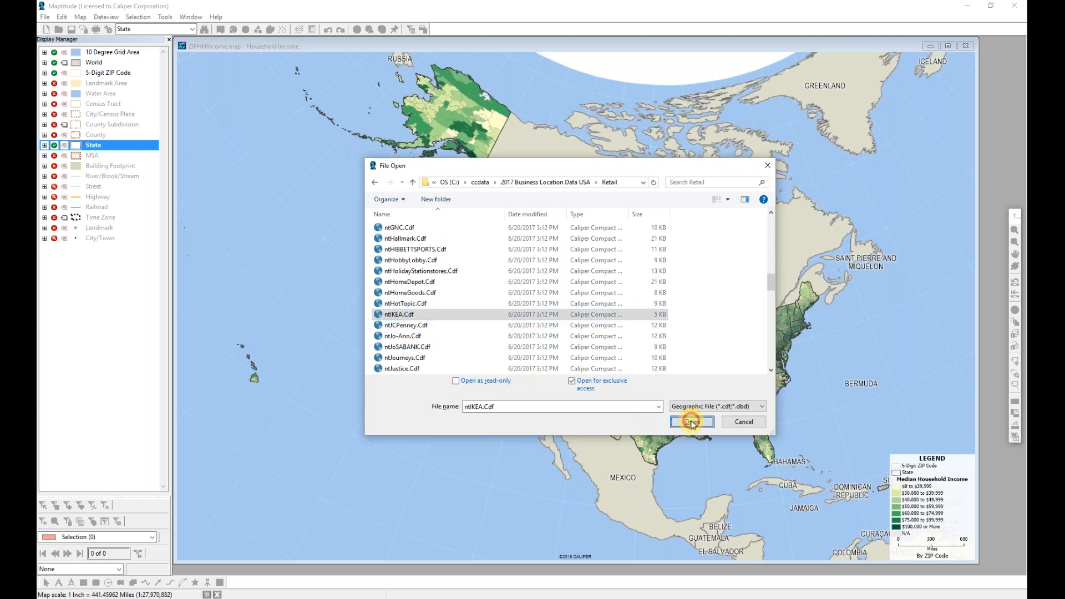
left_click(618, 251)
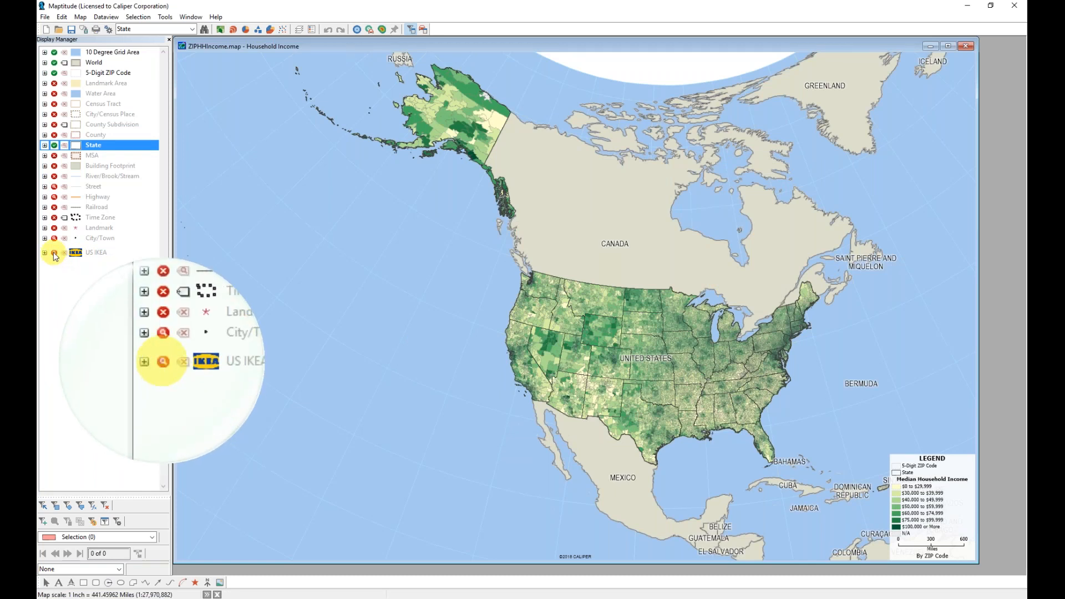
right_click(87, 254)
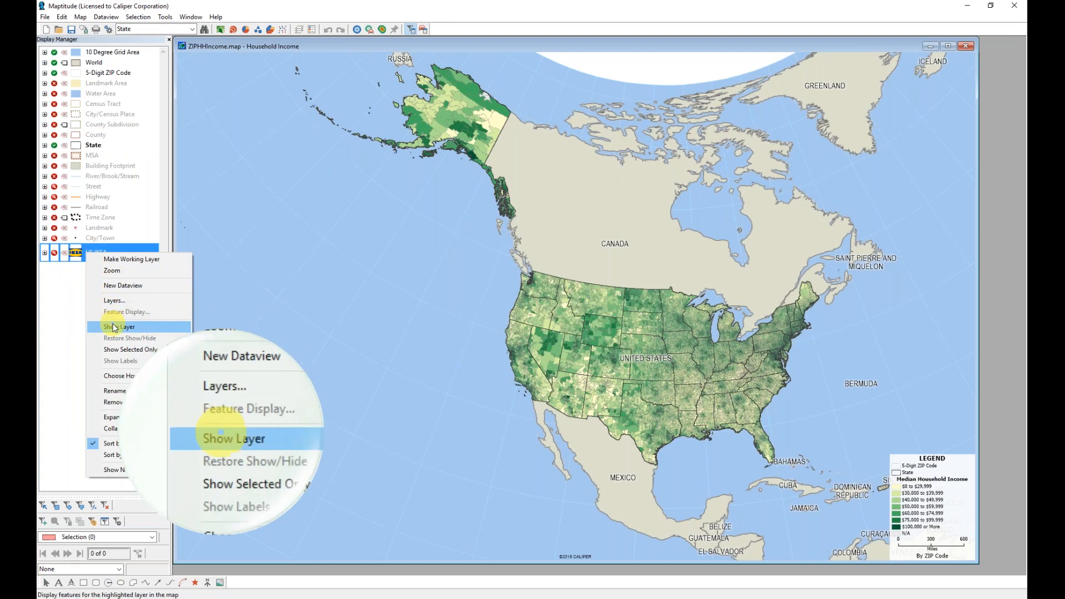
left_click(114, 327)
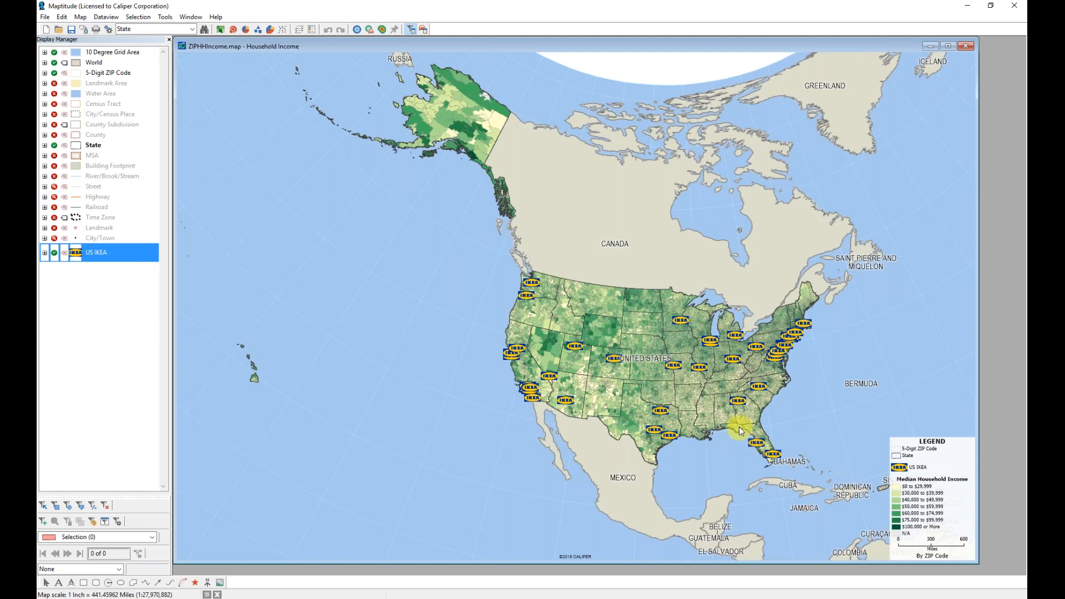
- Create a new blank report layout
left_click(166, 17)
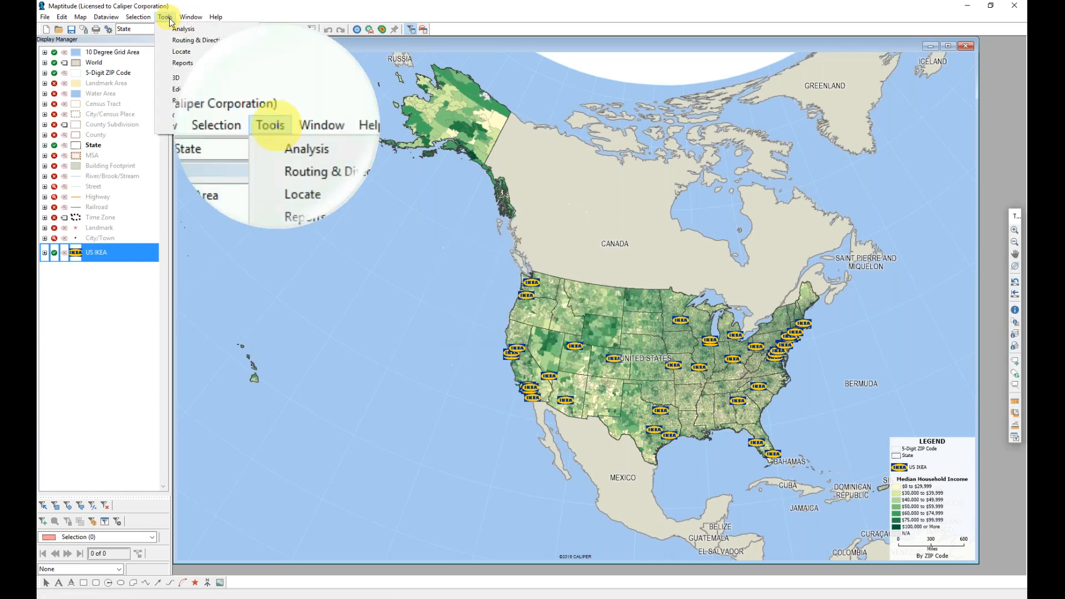
mouse_move(194, 61)
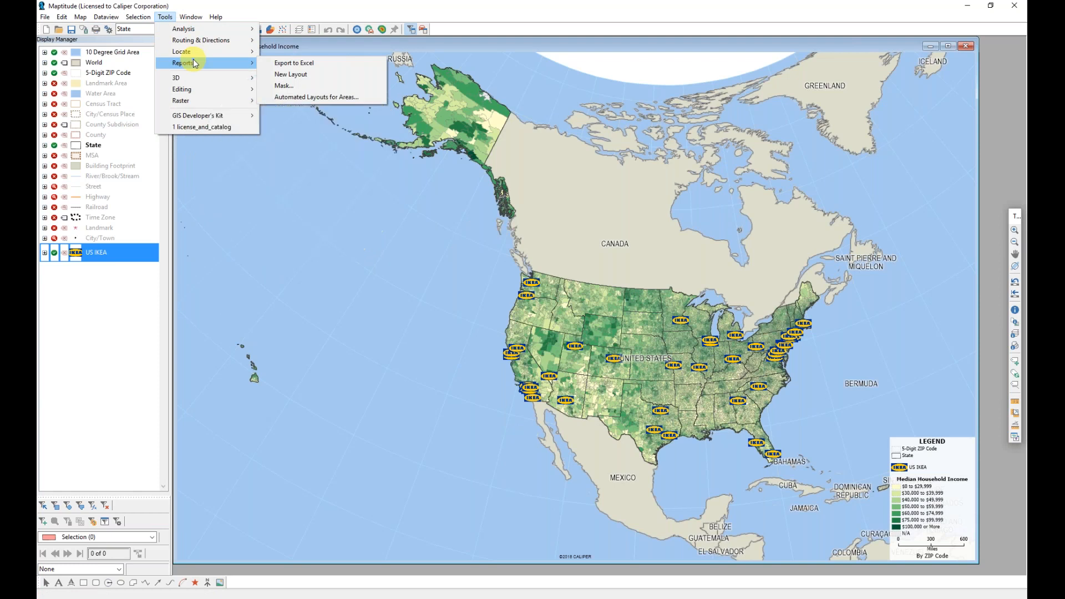
left_click(288, 74)
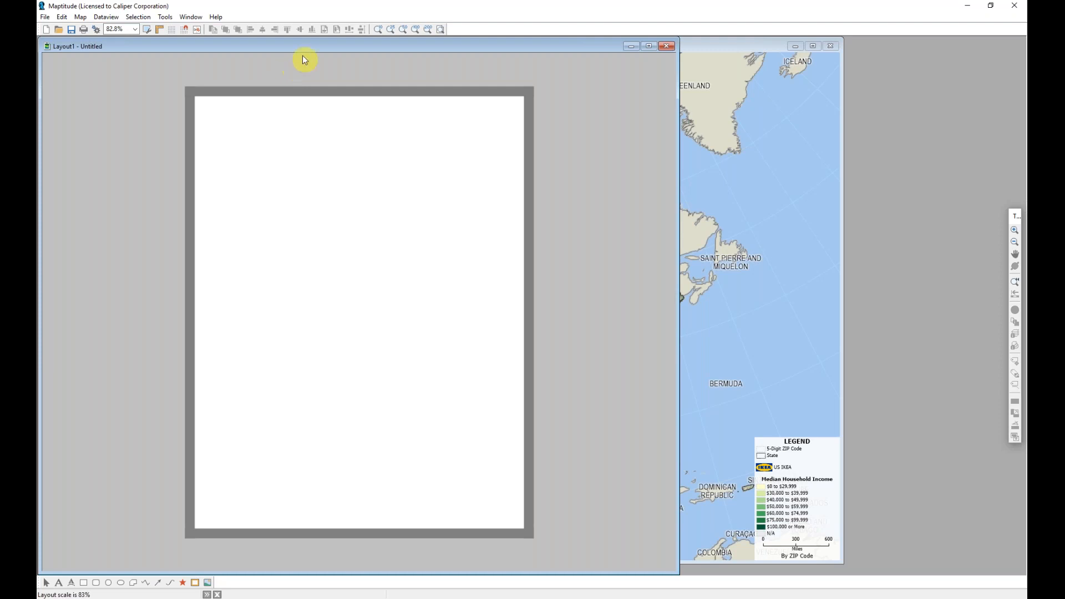
- Configure the layout for the Microsoft Print to PDF printer with B5 (JIS) page size and landscape orientation
left_click(96, 29)
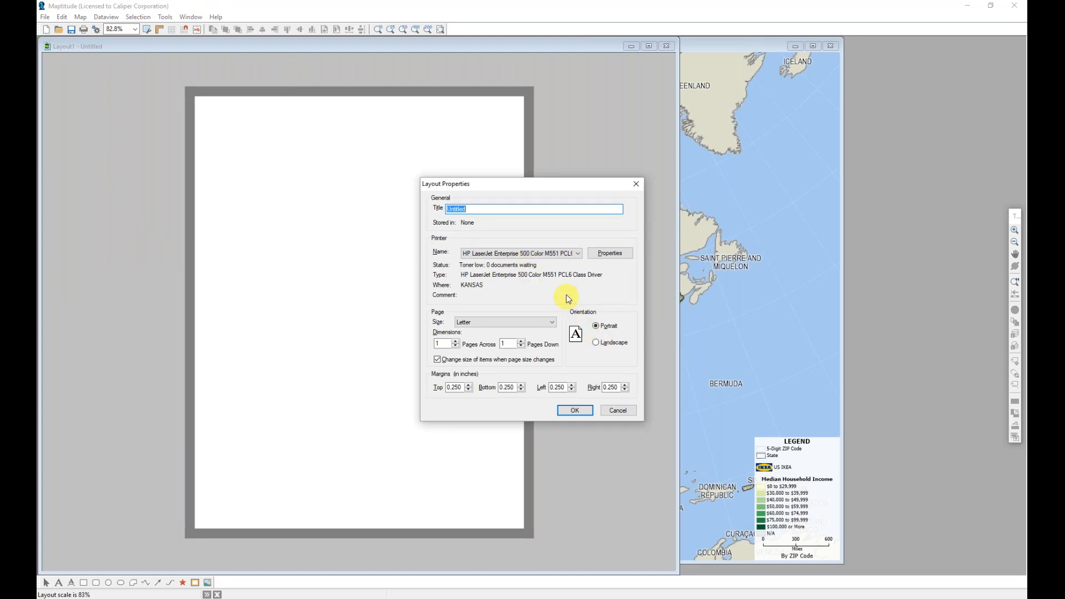
left_click(496, 322)
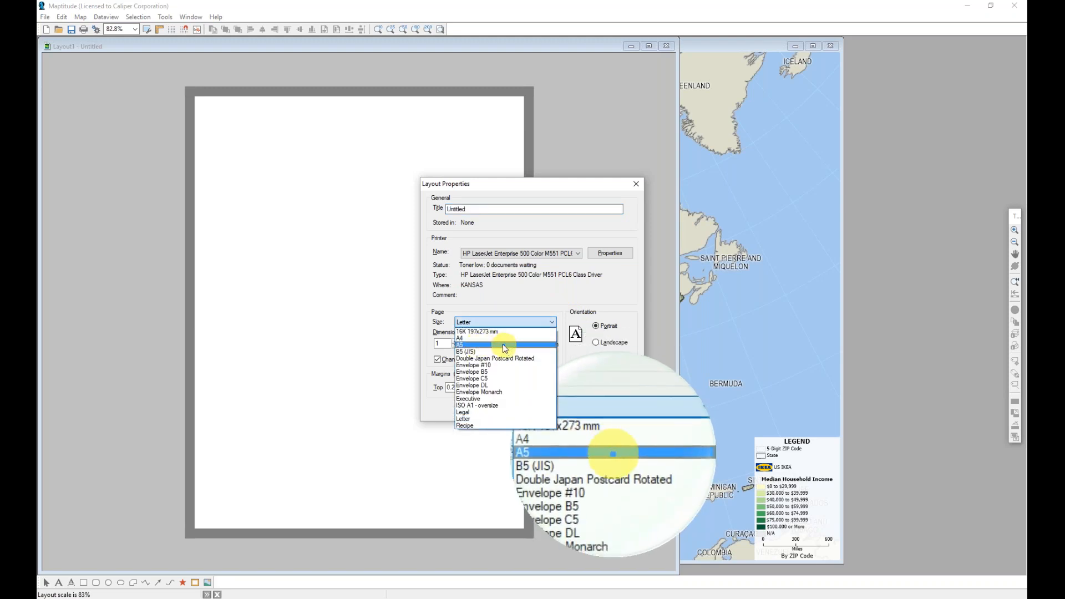
left_click(511, 256)
left_click(511, 256)
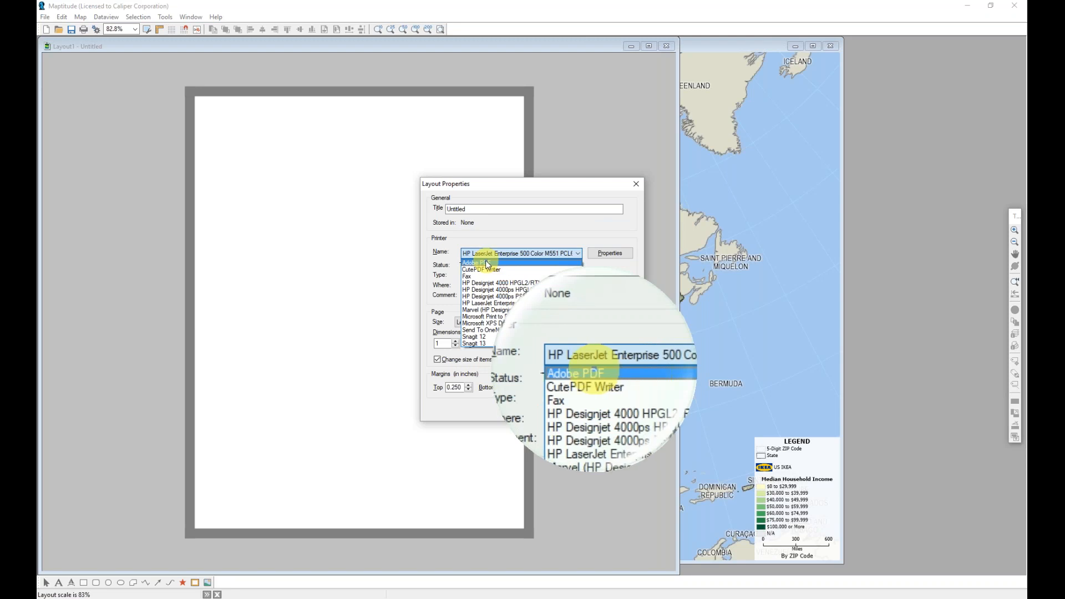
left_click(489, 316)
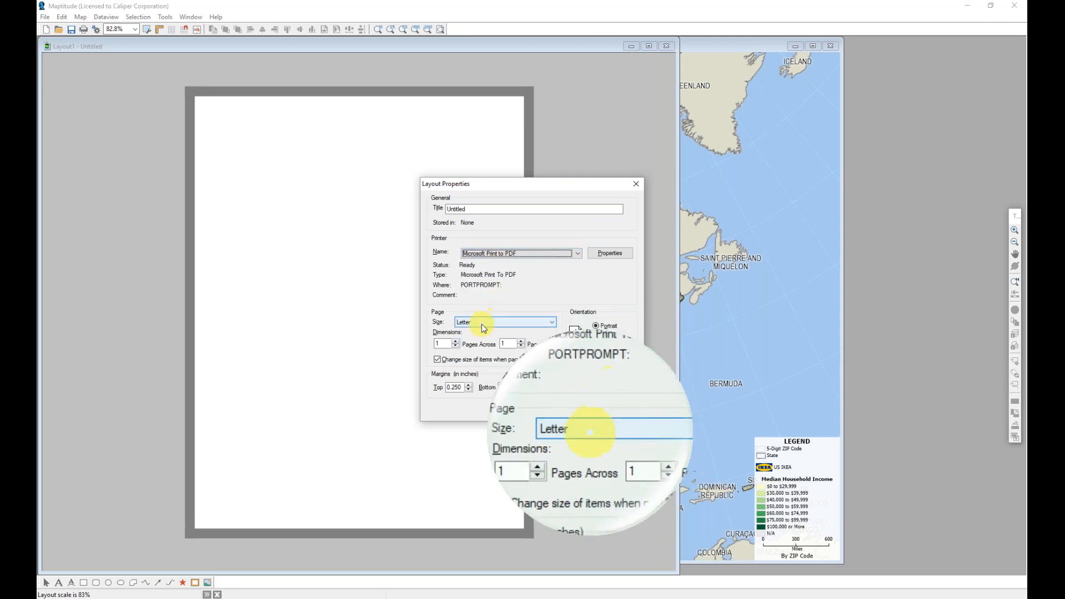
left_click(482, 325)
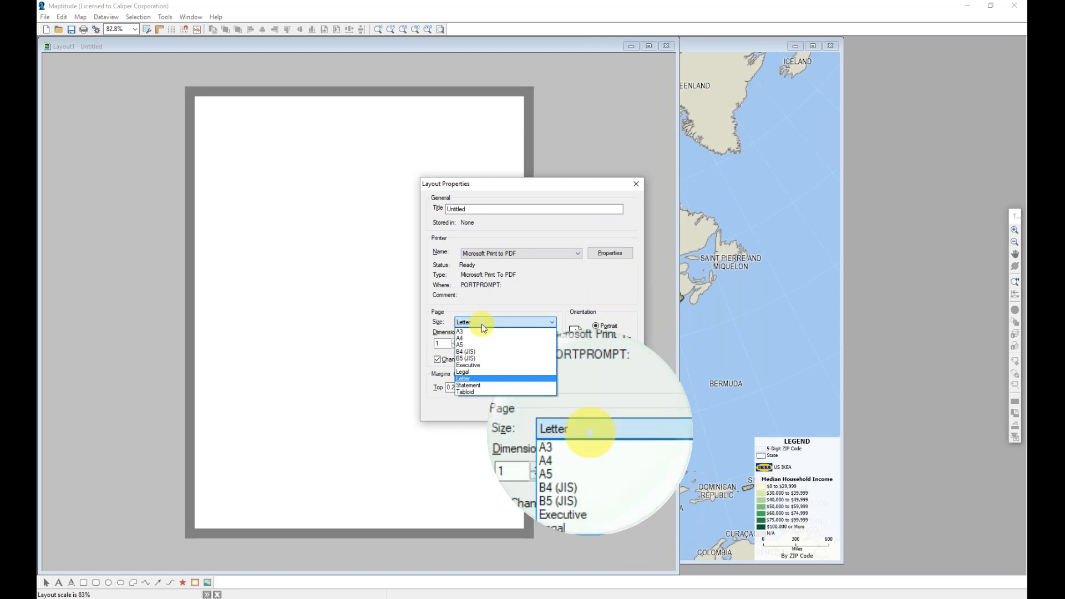
left_click(487, 354)
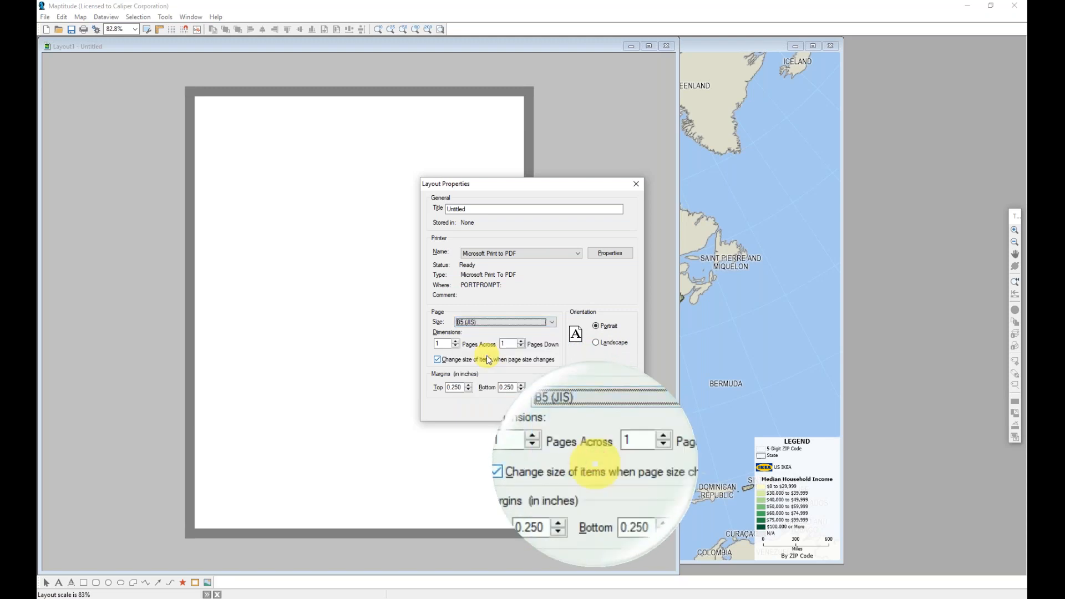
left_click(597, 345)
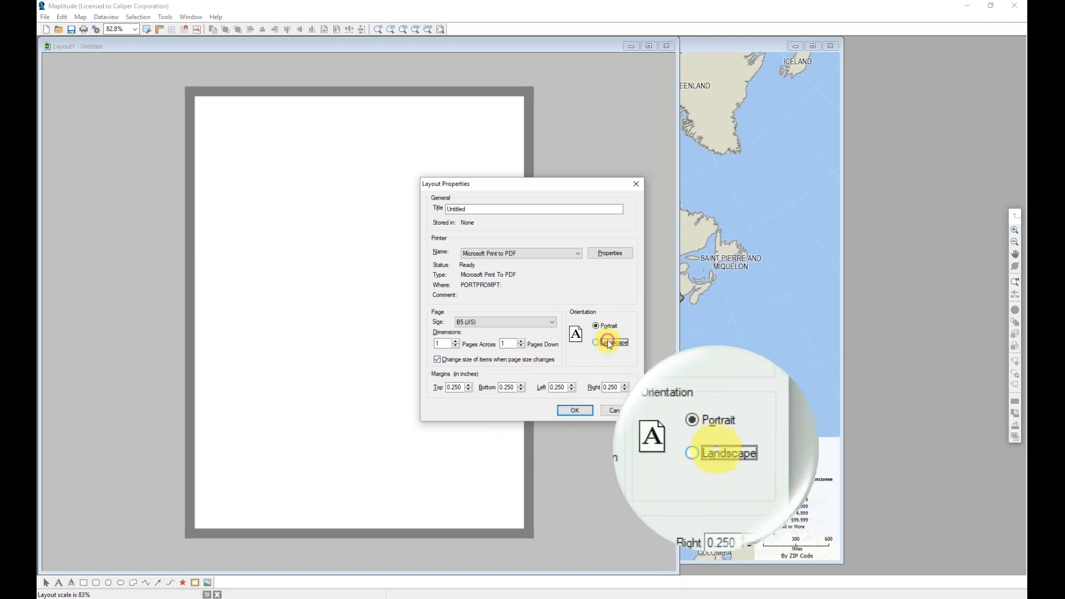
left_click(581, 410)
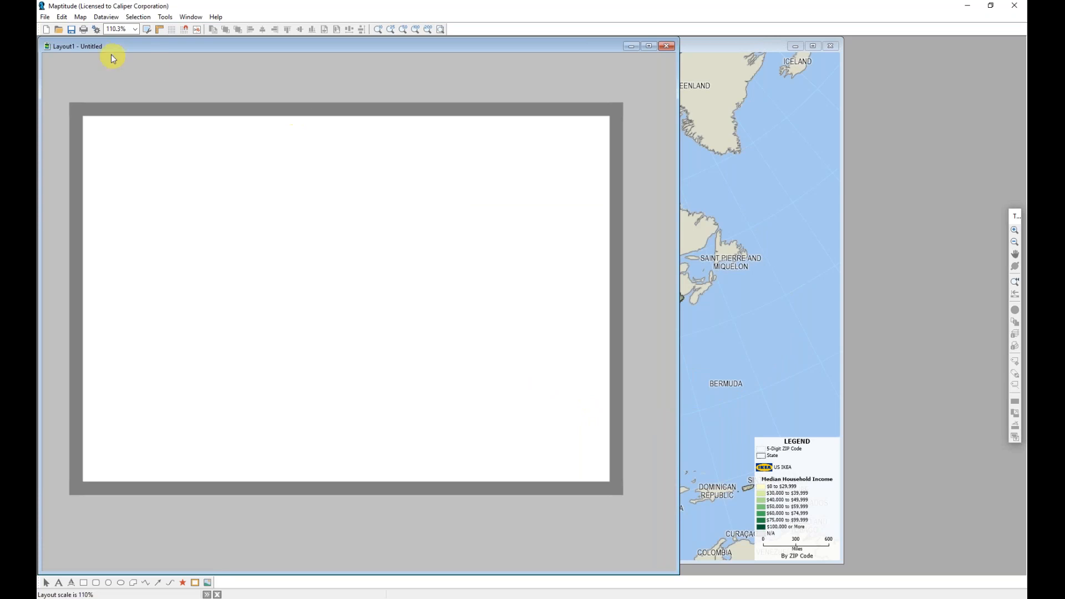
- Change the layout's printer to Adobe PDF and its page size to ARCH E
left_click(96, 29)
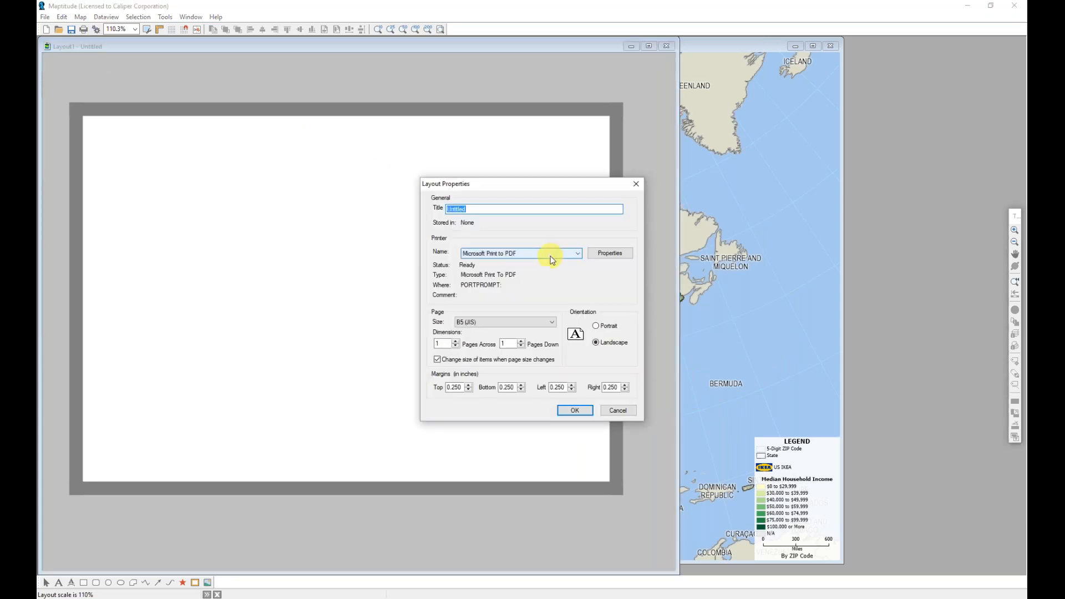
left_click(550, 255)
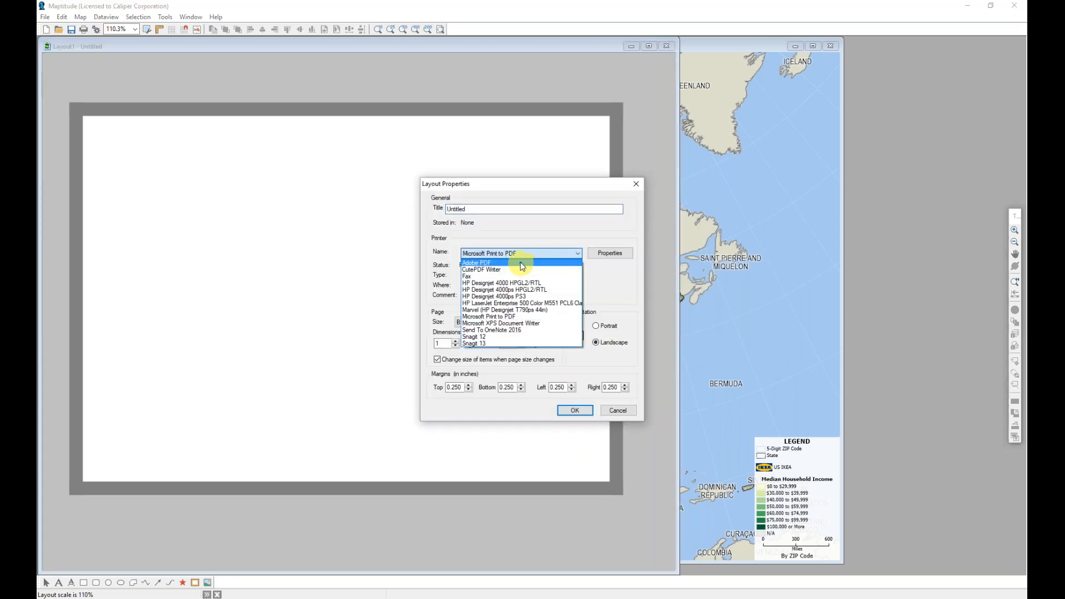
left_click(521, 264)
left_click(508, 322)
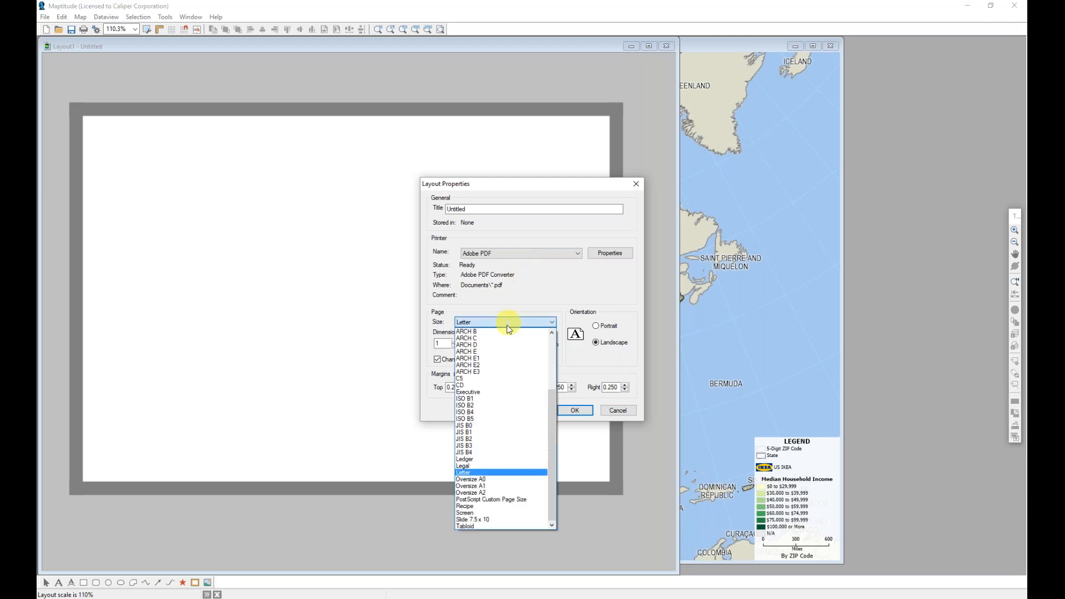
left_click(492, 351)
left_click(574, 410)
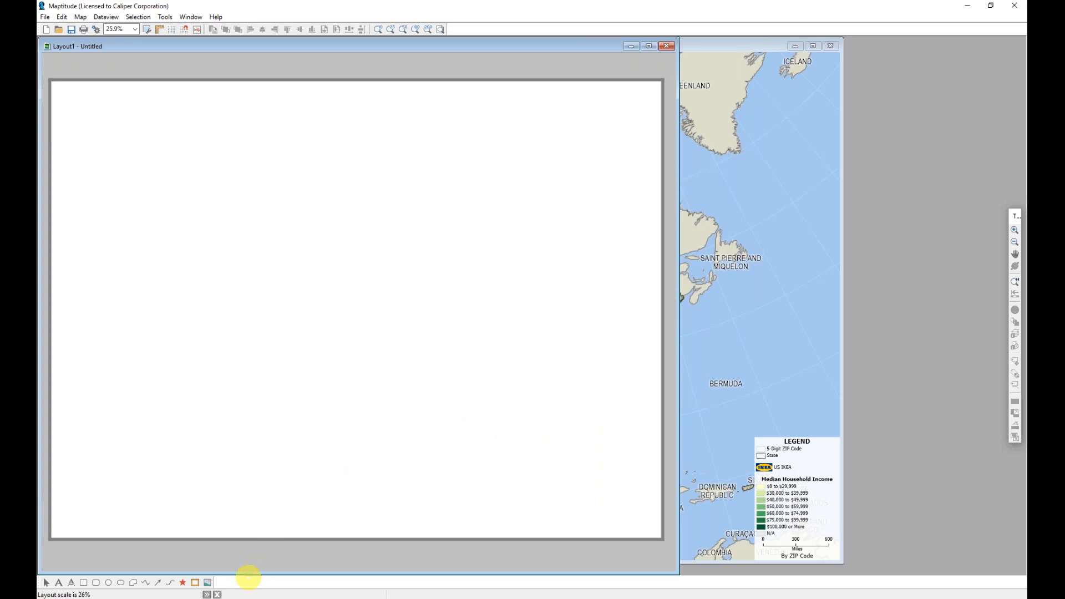
- Place the Household Income map from ZIPHHIncome.map in a large frame across the upper part of the layout page
left_click(199, 589)
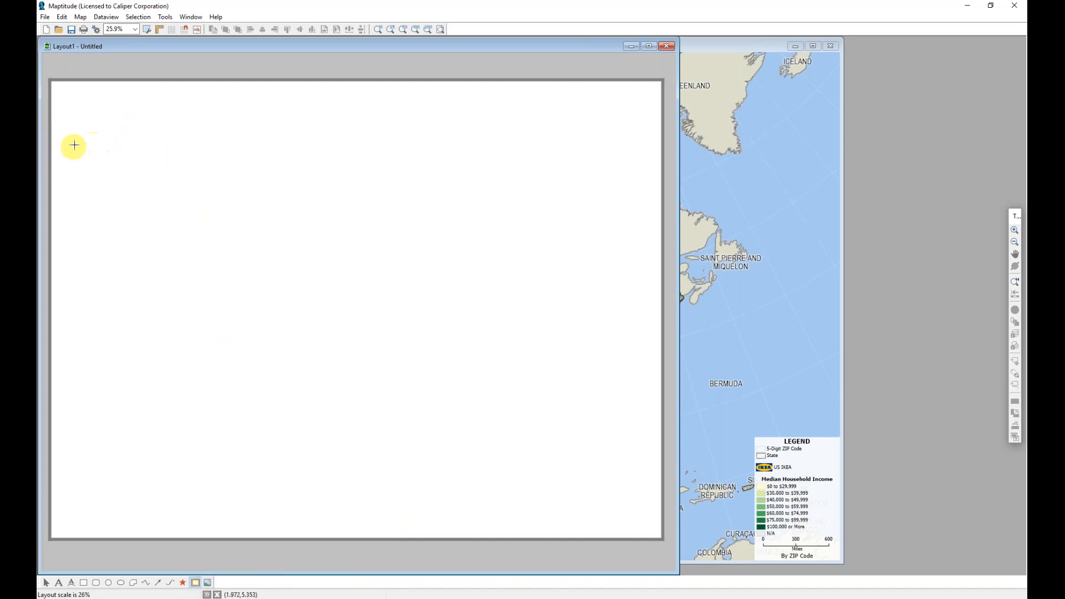
left_click_drag(72, 136, 635, 421)
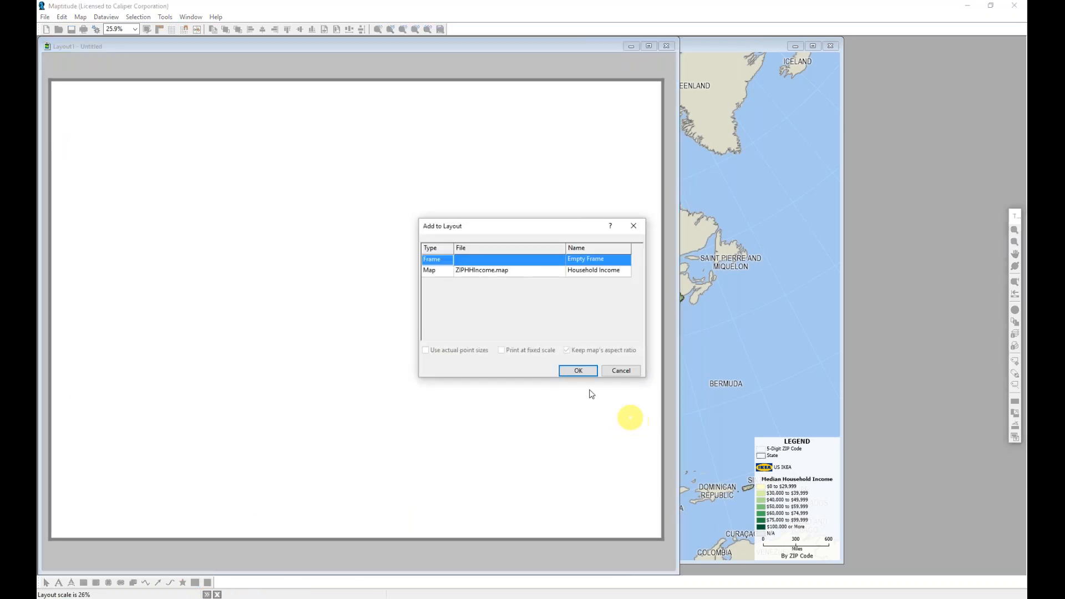
left_click(486, 272)
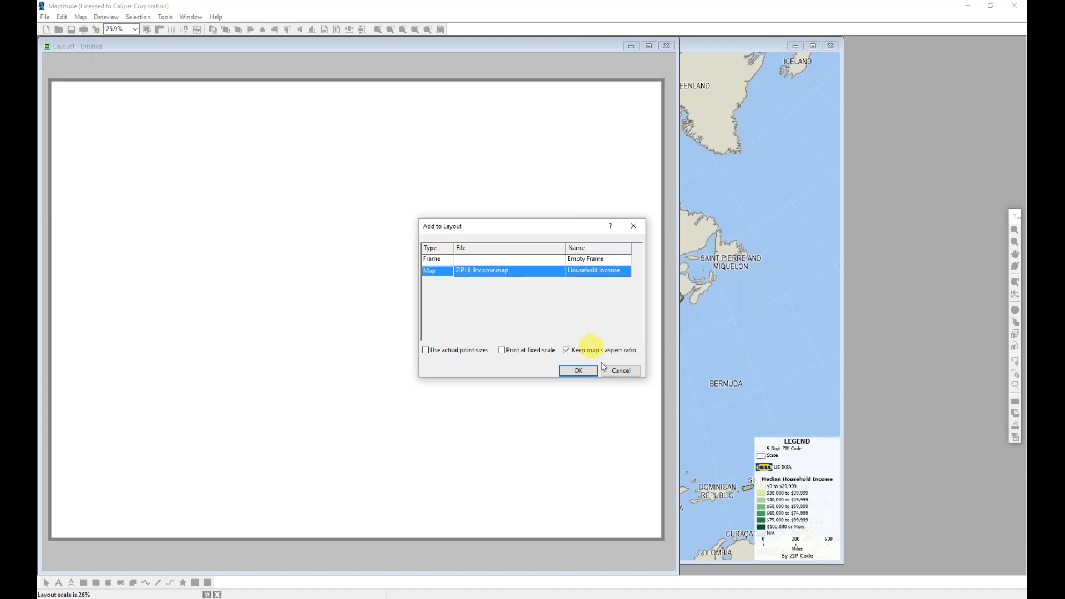
left_click(578, 371)
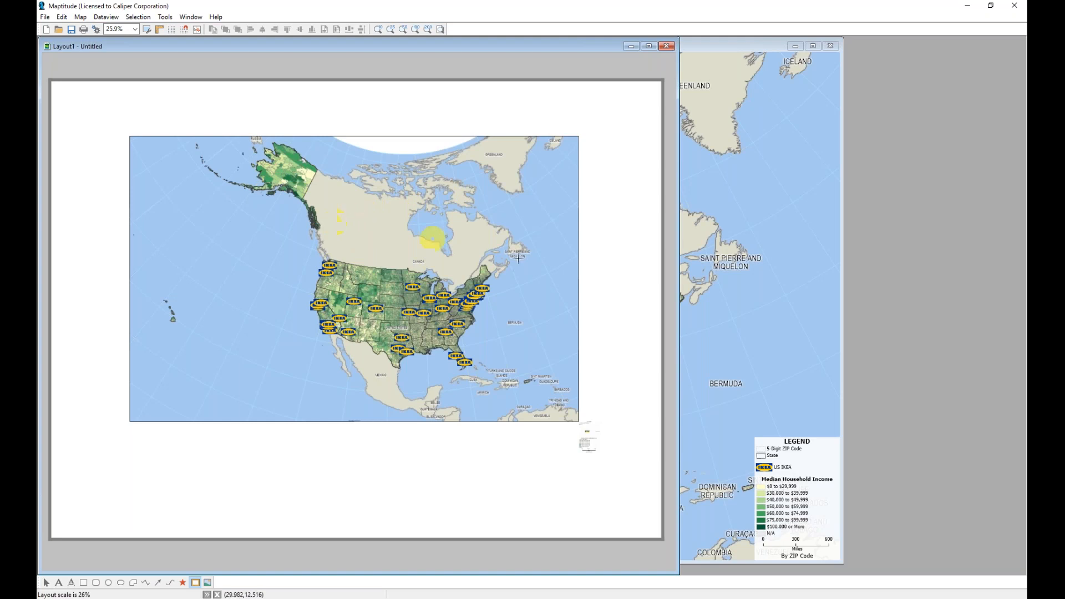
- Return to the Household Income map window and zoom in to the contiguous United States
left_click(701, 49)
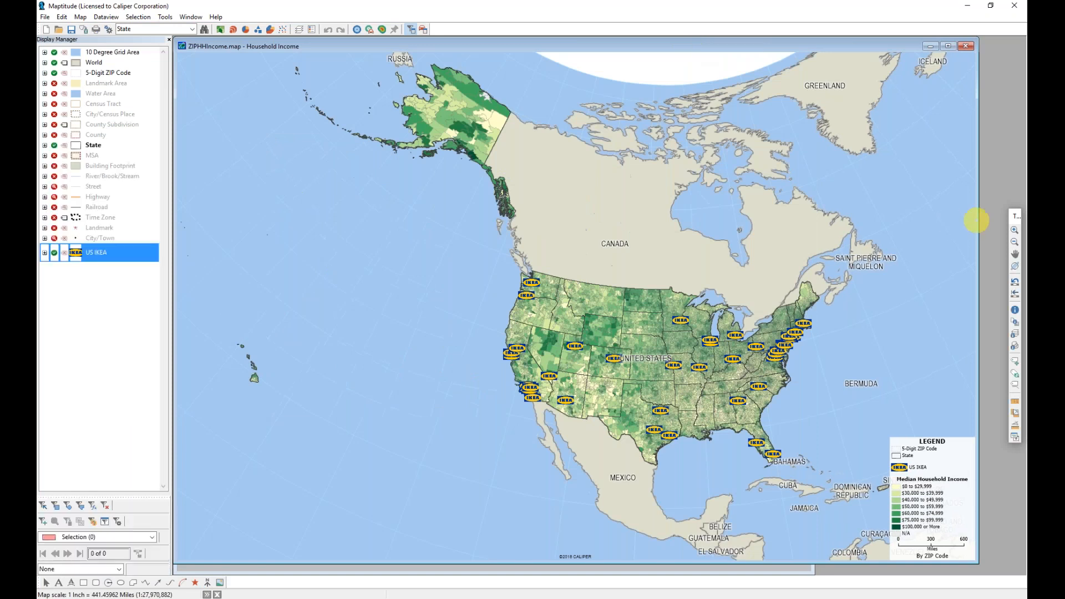
left_click(1014, 229)
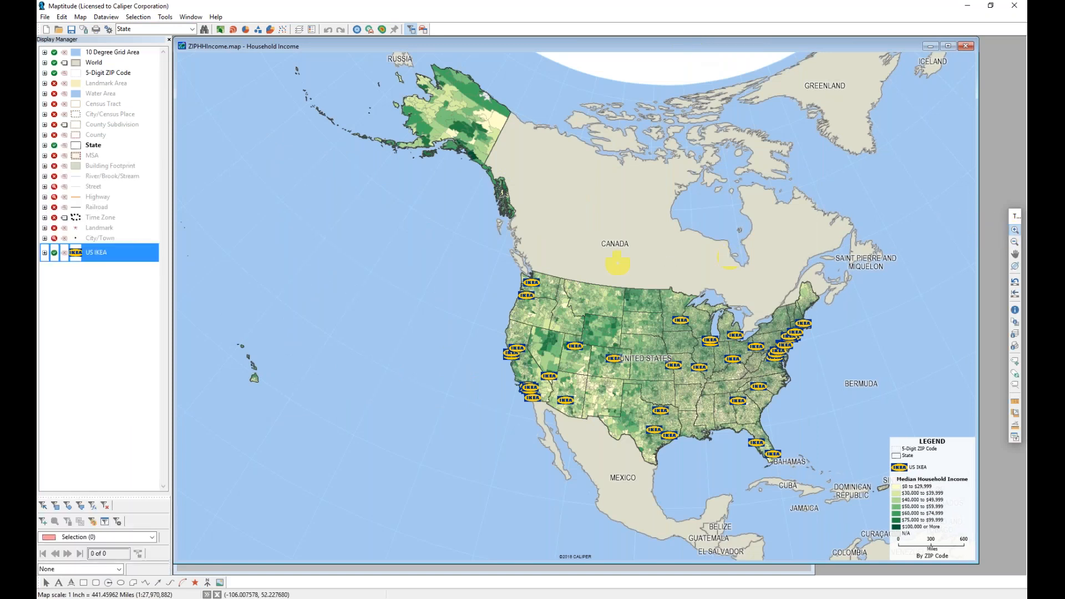
mouse_move(493, 255)
left_mouse_down()
mouse_move(596, 386)
mouse_move(787, 441)
mouse_move(808, 471)
mouse_move(822, 468)
left_mouse_up()
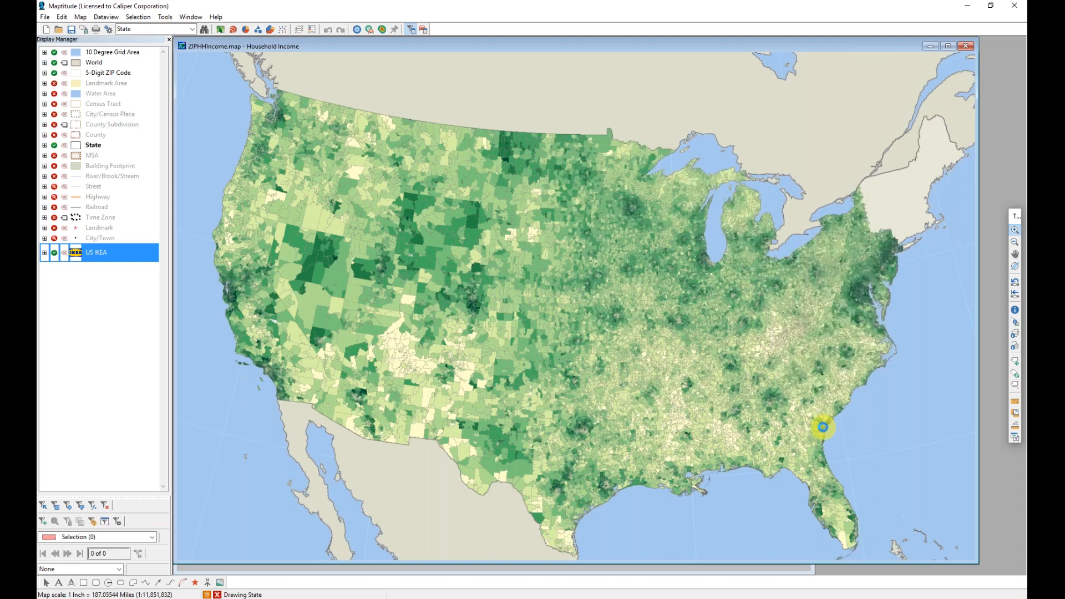
mouse_move(820, 426)
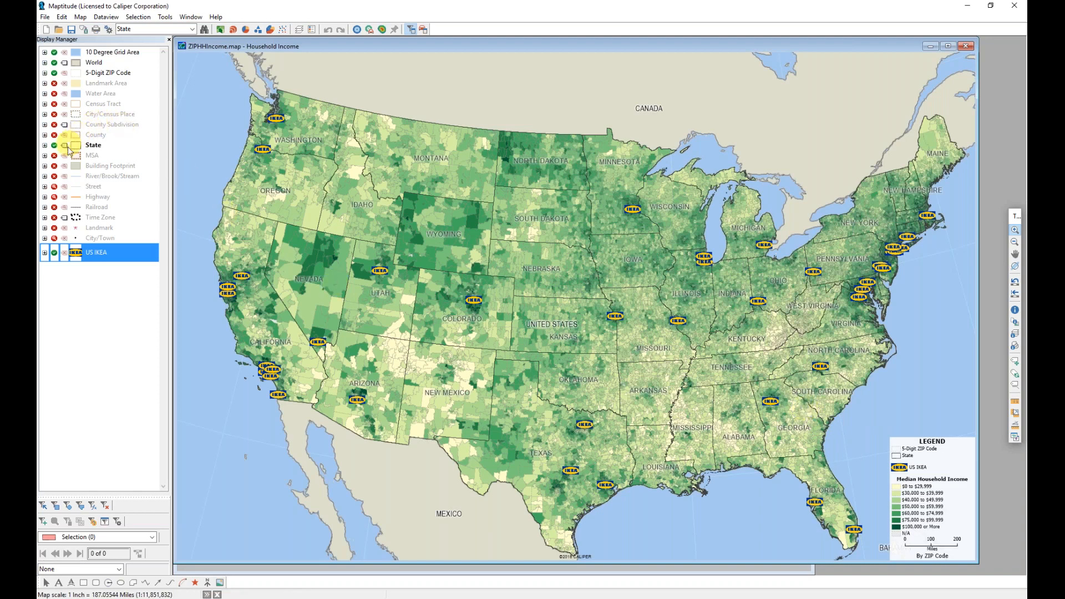
- Hide the 10 Degree Grid Area and World layers, then recenter the contiguous United States within the map window
left_click(54, 53)
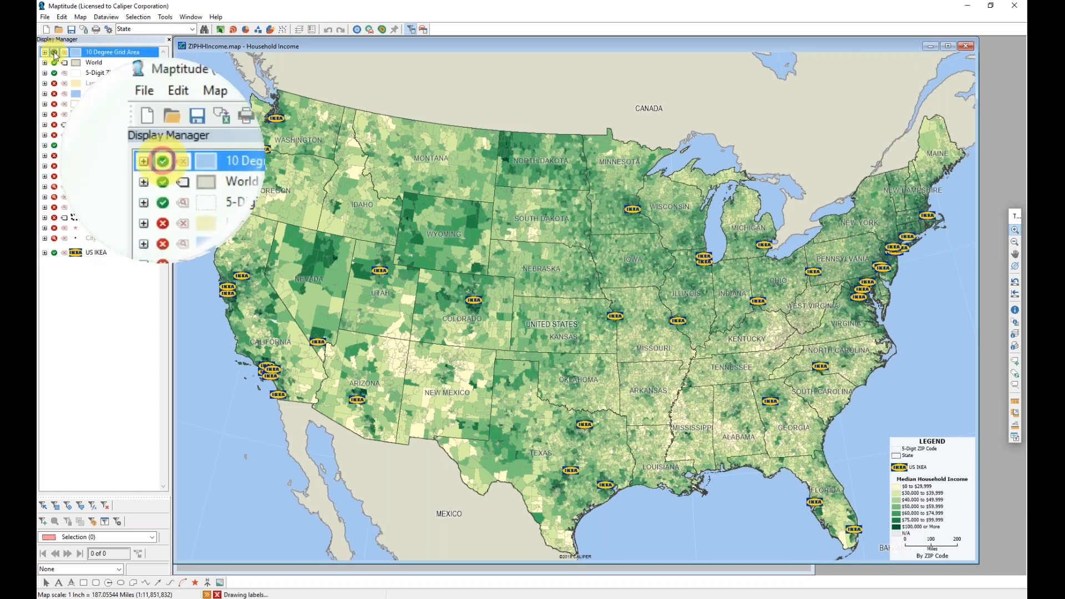
left_click(54, 63)
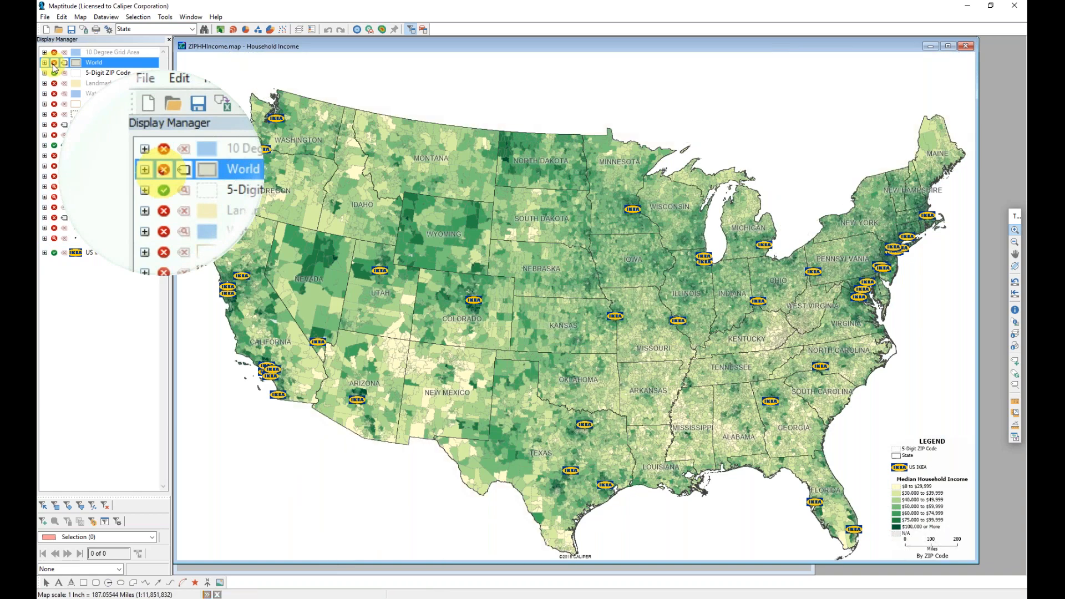
left_click(1015, 254)
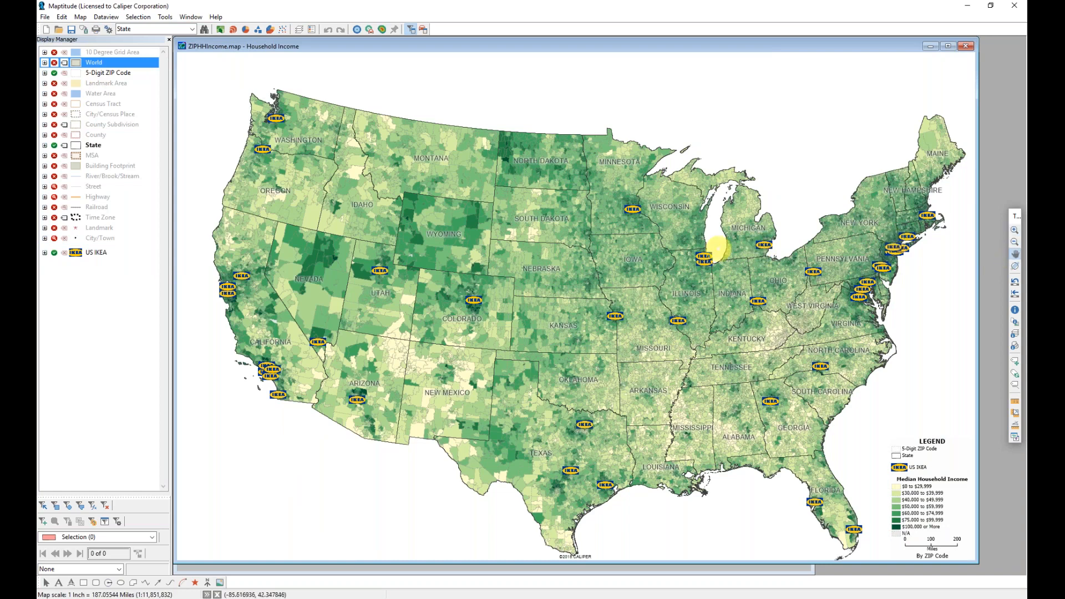
left_click_drag(705, 247, 703, 244)
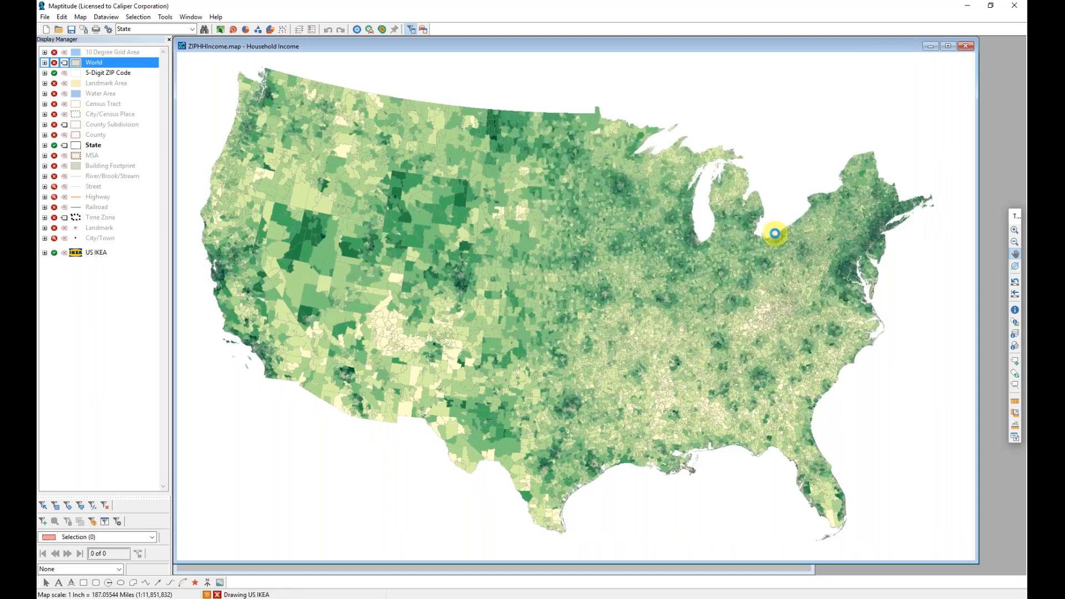
- Replace the layout frame's content with the updated ZIPHHIncome.map, turning on Use actual point sizes
left_click(797, 570)
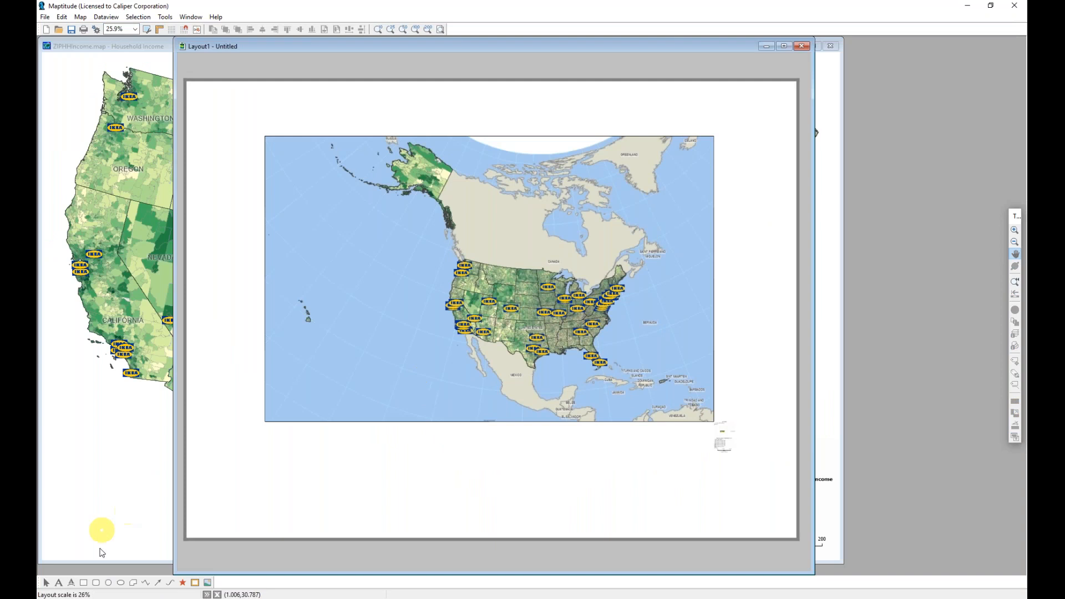
left_click(46, 582)
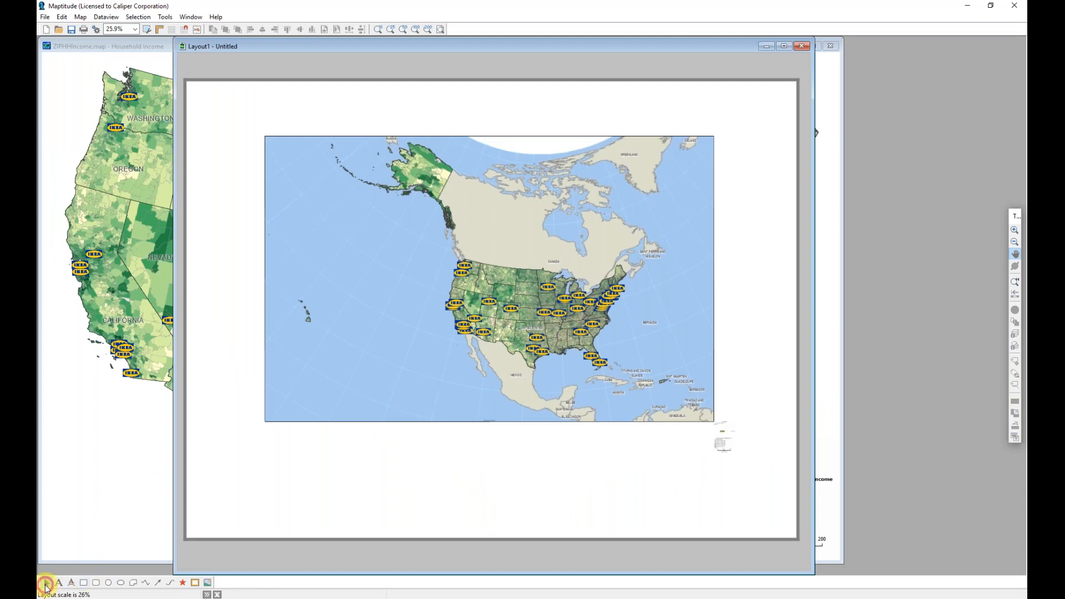
right_click(382, 347)
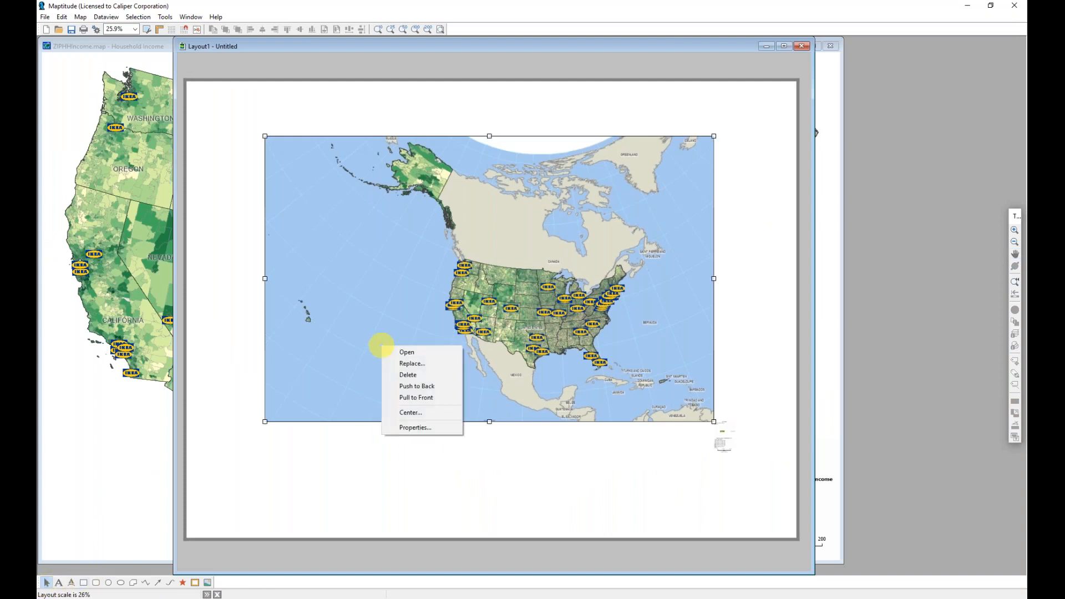
left_click(402, 364)
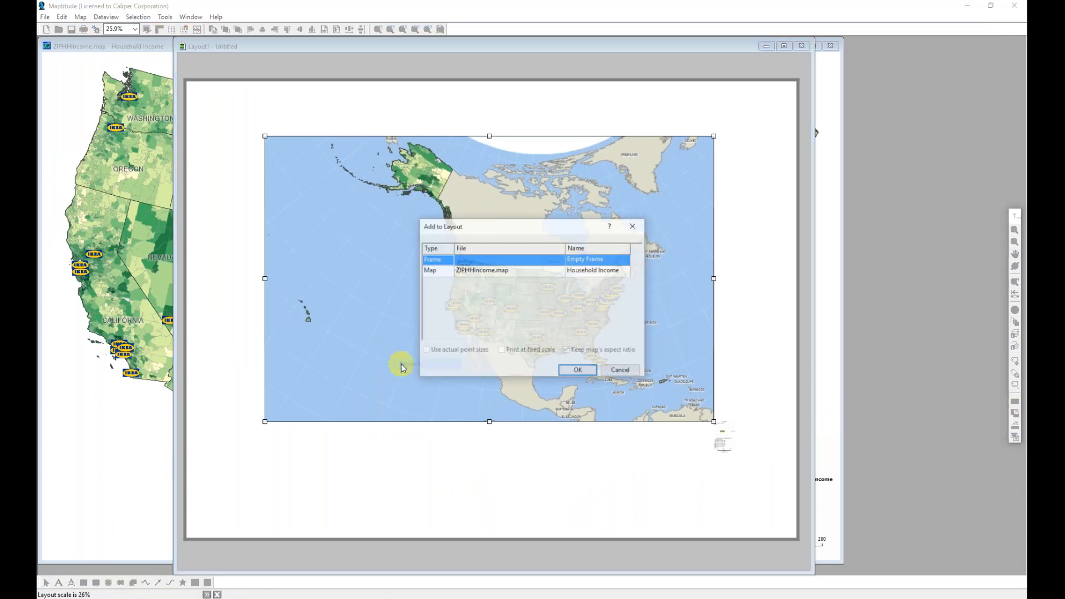
left_click(495, 272)
left_click(465, 355)
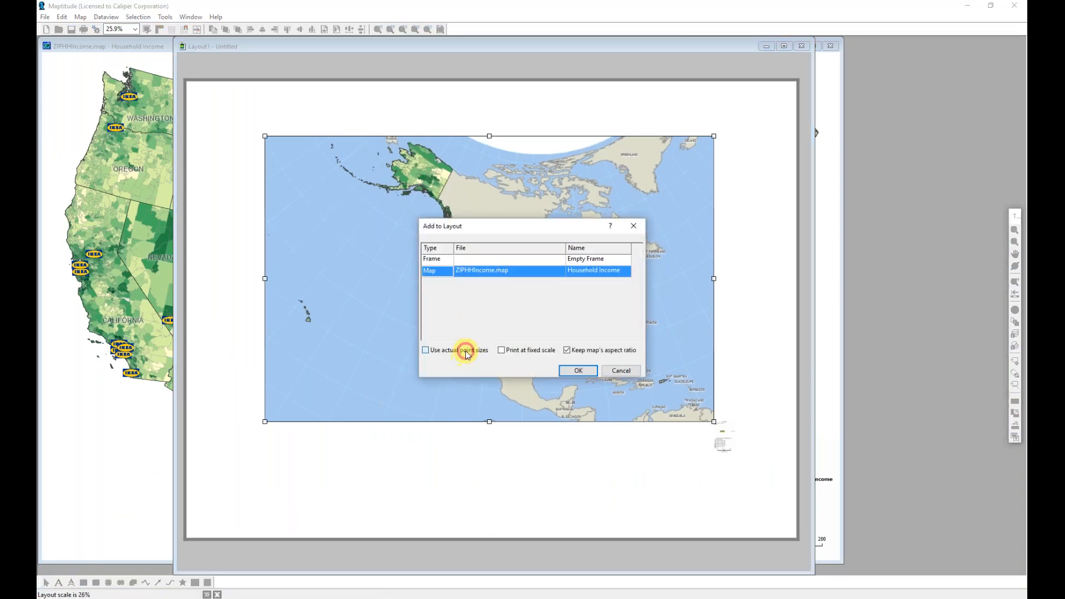
left_click(585, 372)
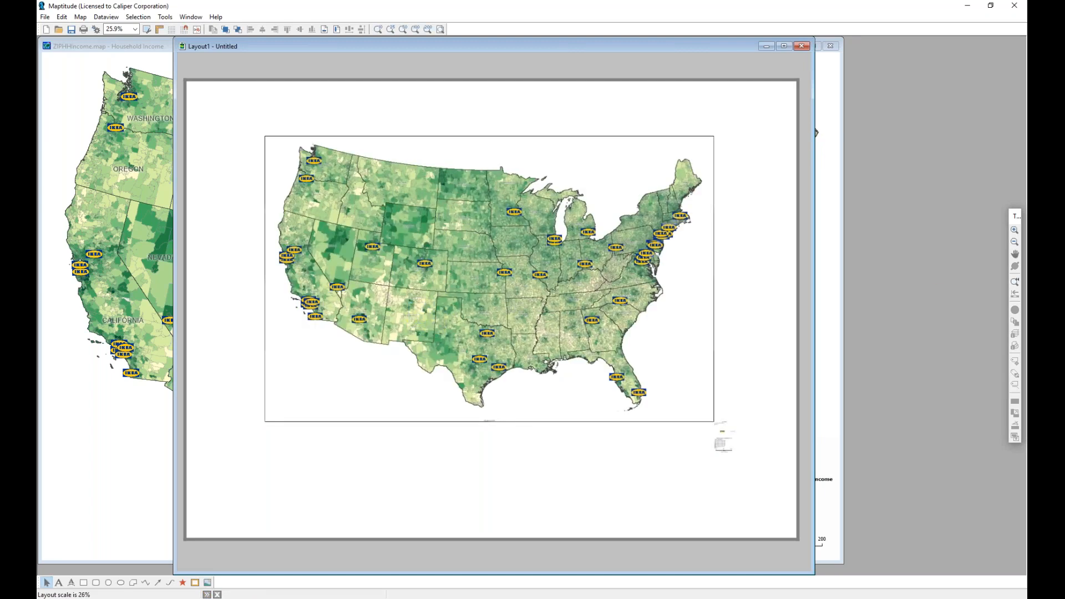
- Move the US map's legend from outside the frame into the frame's lower-right corner, east of Florida
left_click(1014, 253)
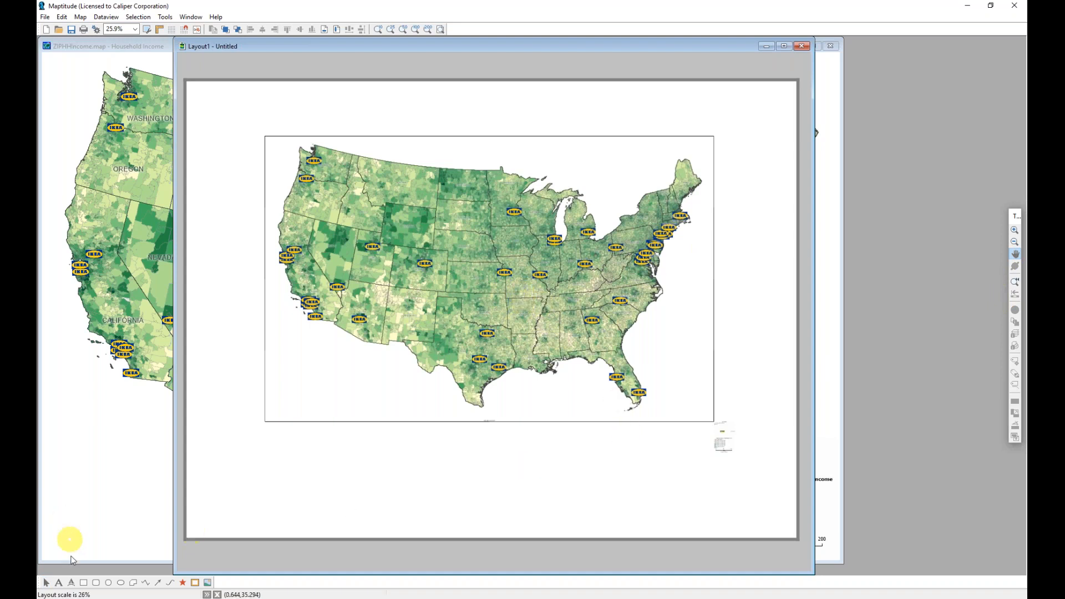
left_click(46, 584)
left_click_drag(730, 441, 693, 405)
left_click(752, 419)
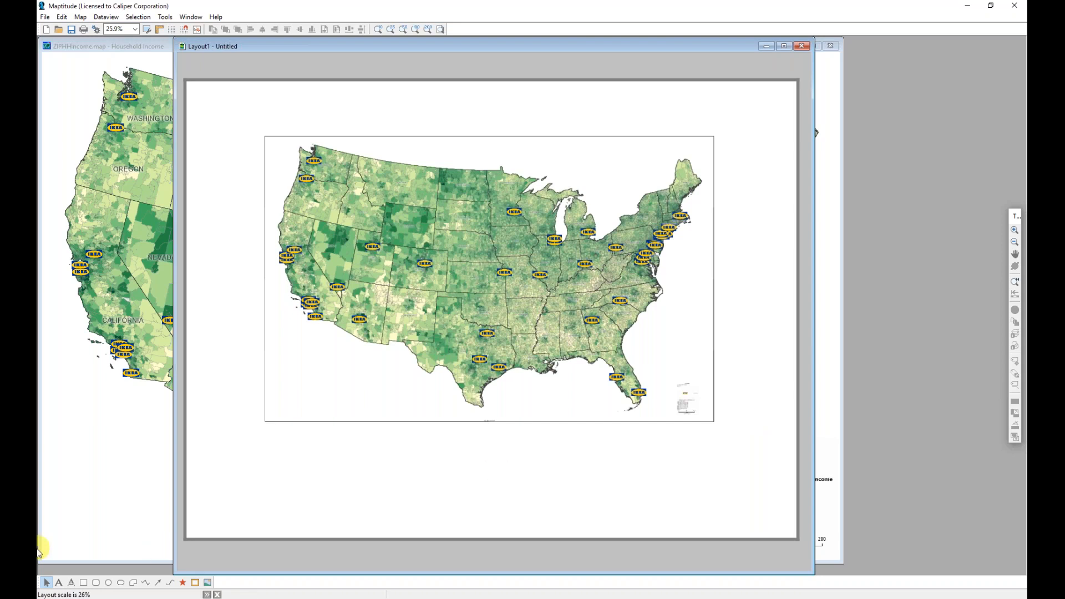
- Open the layout's US map as a separate map and zoom in to the New York City and Long Island area
left_click(44, 582)
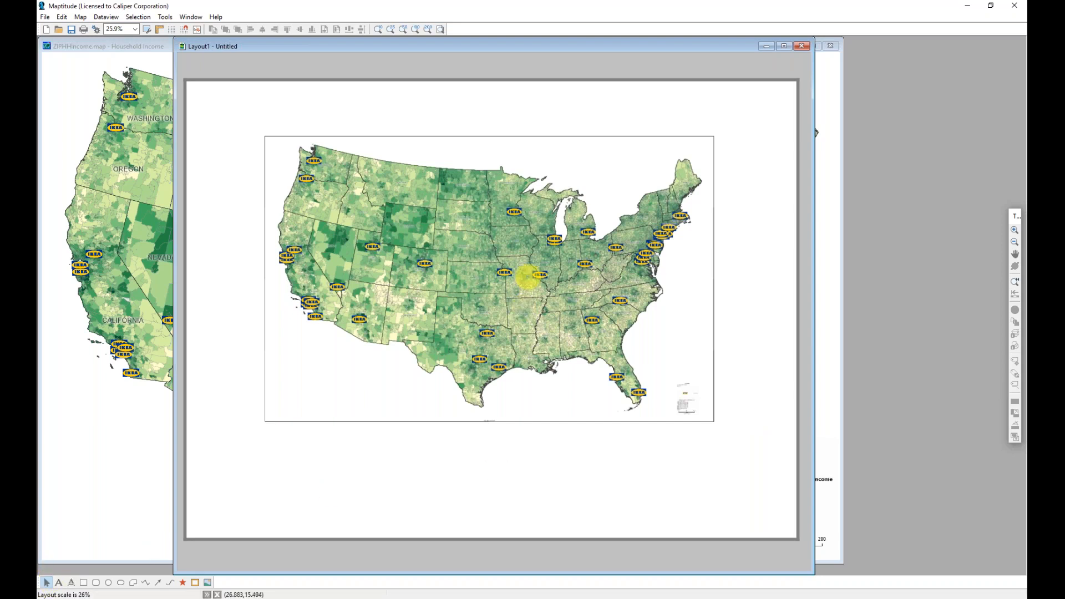
left_click(528, 278)
double_click(528, 279)
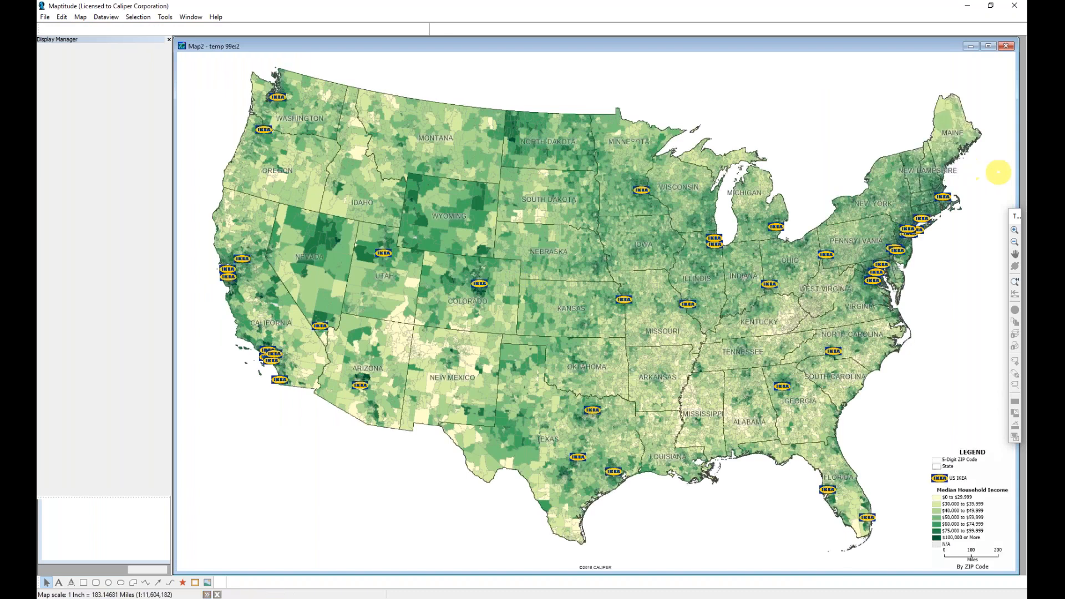
left_click(1014, 229)
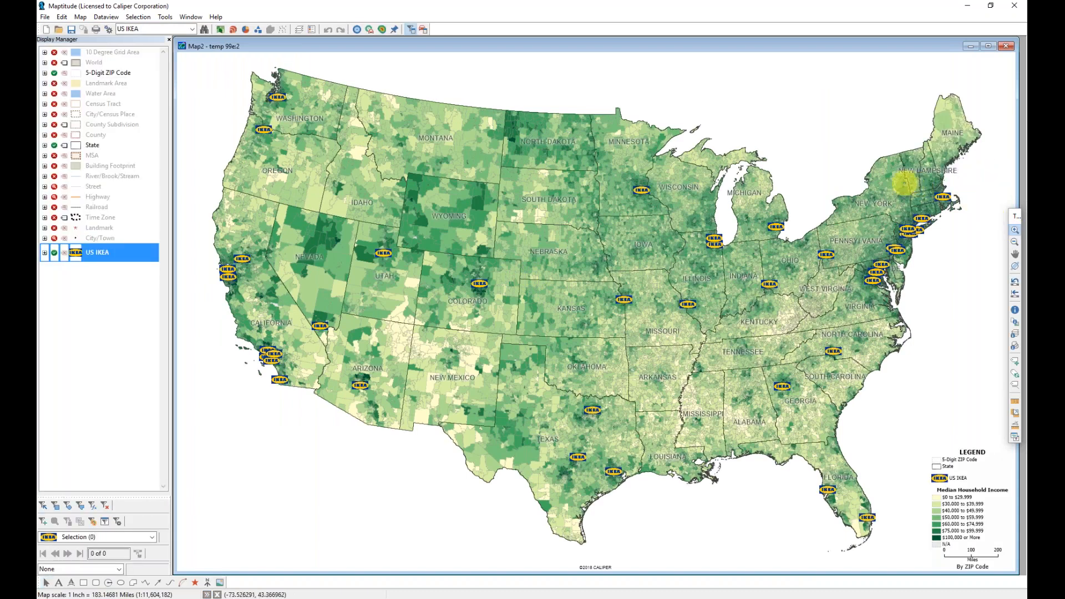
mouse_move(898, 214)
left_mouse_down()
mouse_move(923, 236)
mouse_move(944, 235)
left_mouse_up()
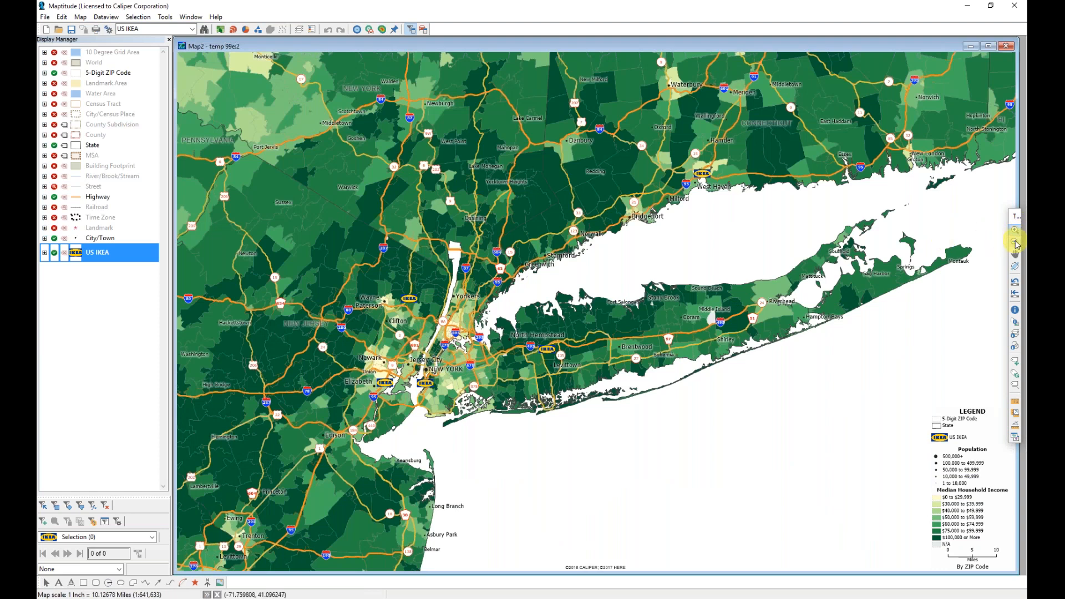
- Reframe the separate map to take in New York City, all of Long Island and the Connecticut coast, and hide its Highway layer
left_click(516, 243)
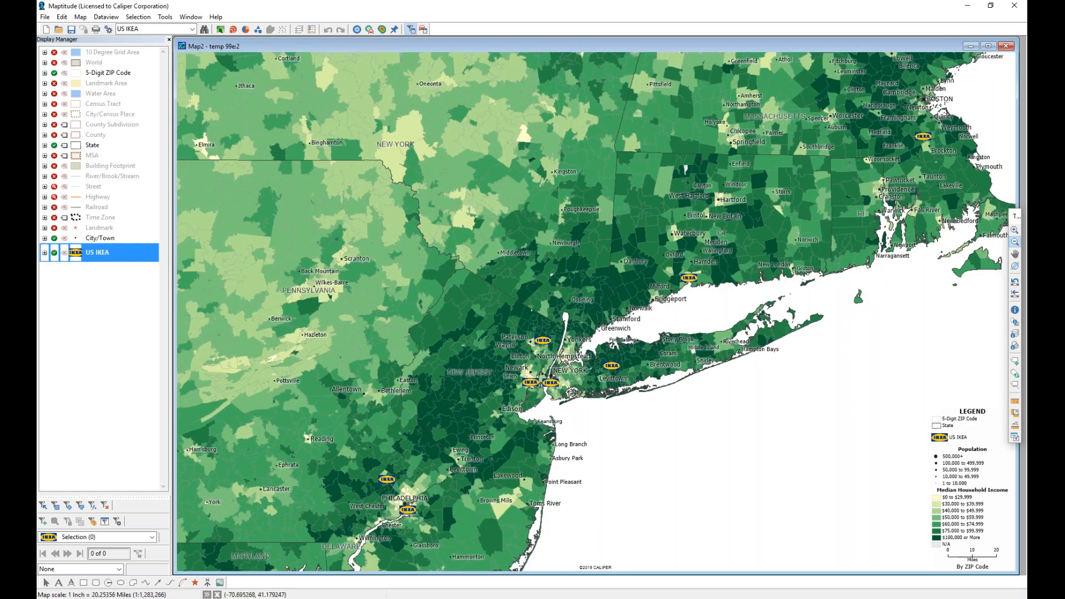
left_click(1014, 229)
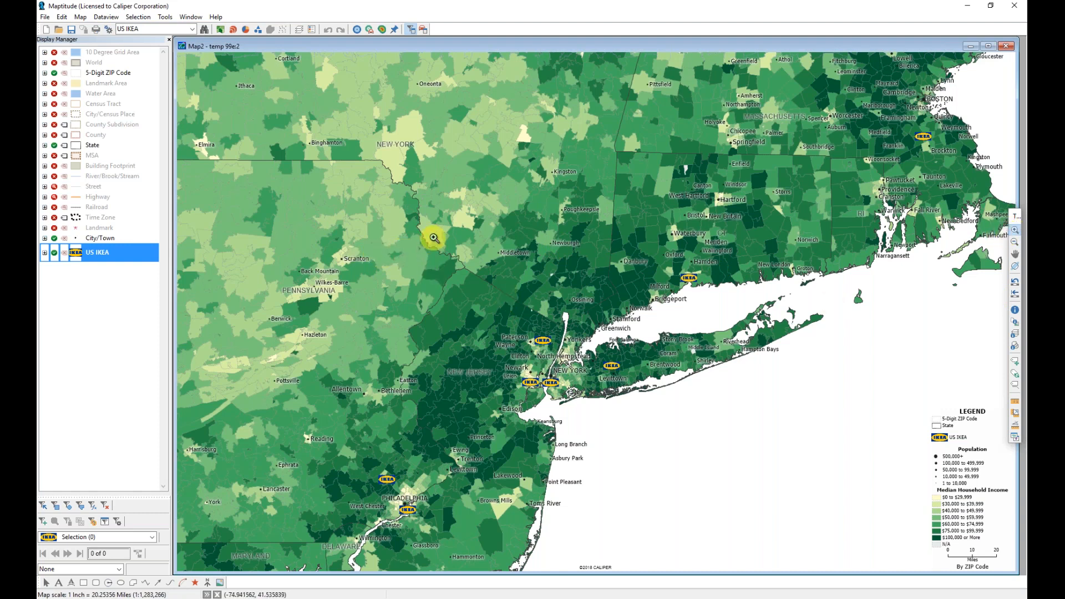
mouse_move(431, 225)
left_mouse_down()
mouse_move(672, 418)
mouse_move(884, 476)
left_mouse_up()
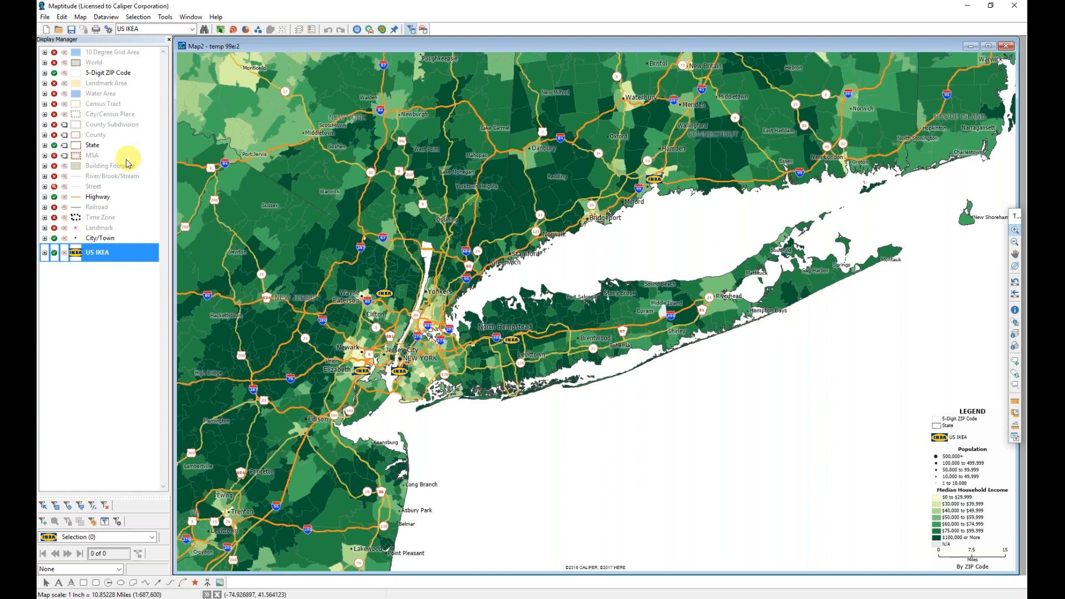
left_click(55, 198)
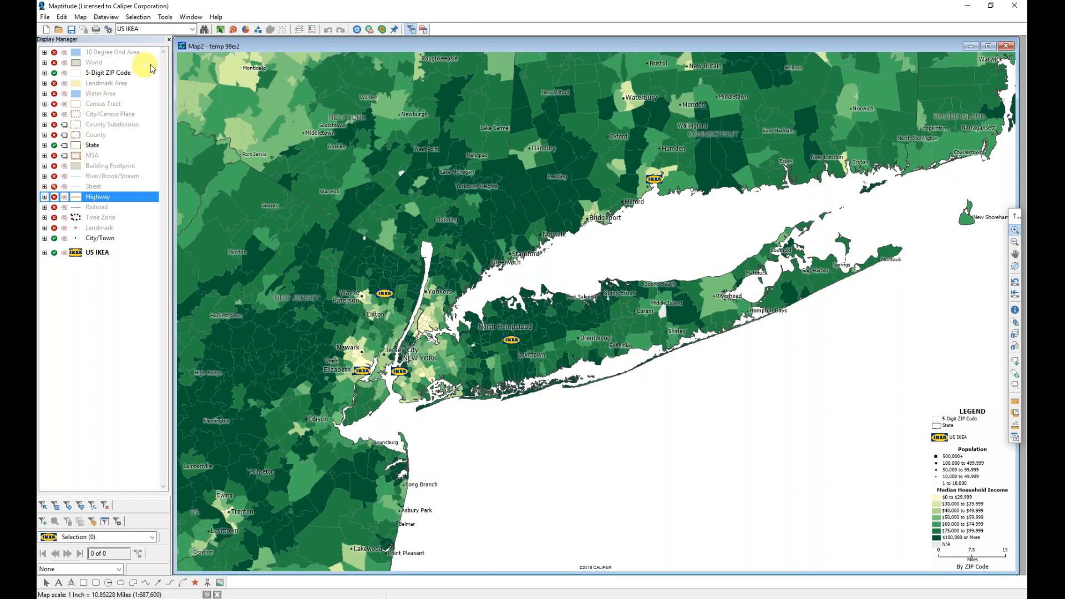
- Add Map2 to the layout as a small inset frame below the southeastern part of the US map
left_click(190, 17)
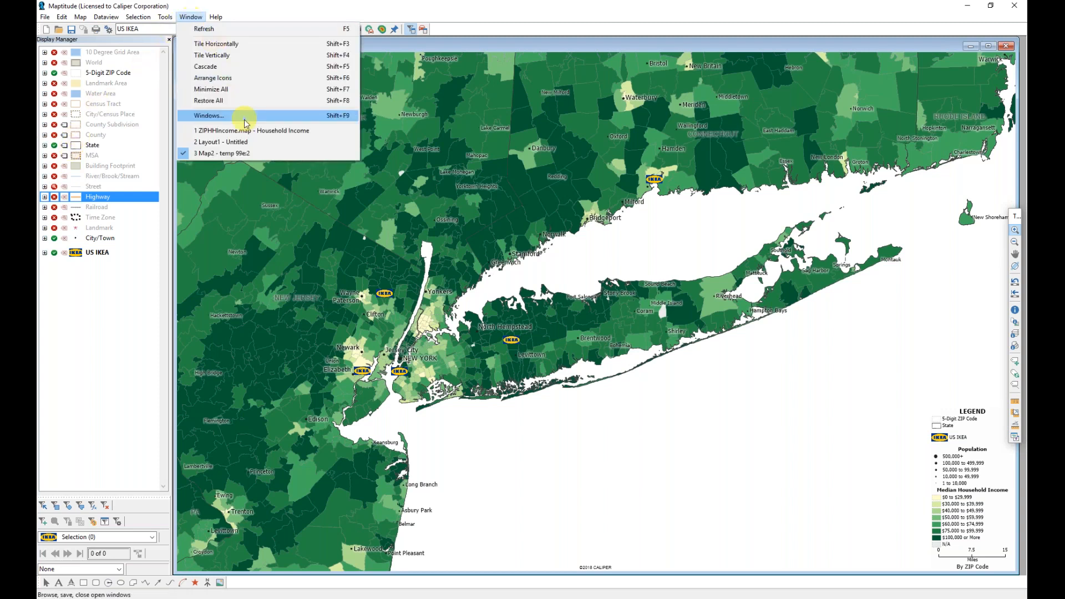
left_click(247, 142)
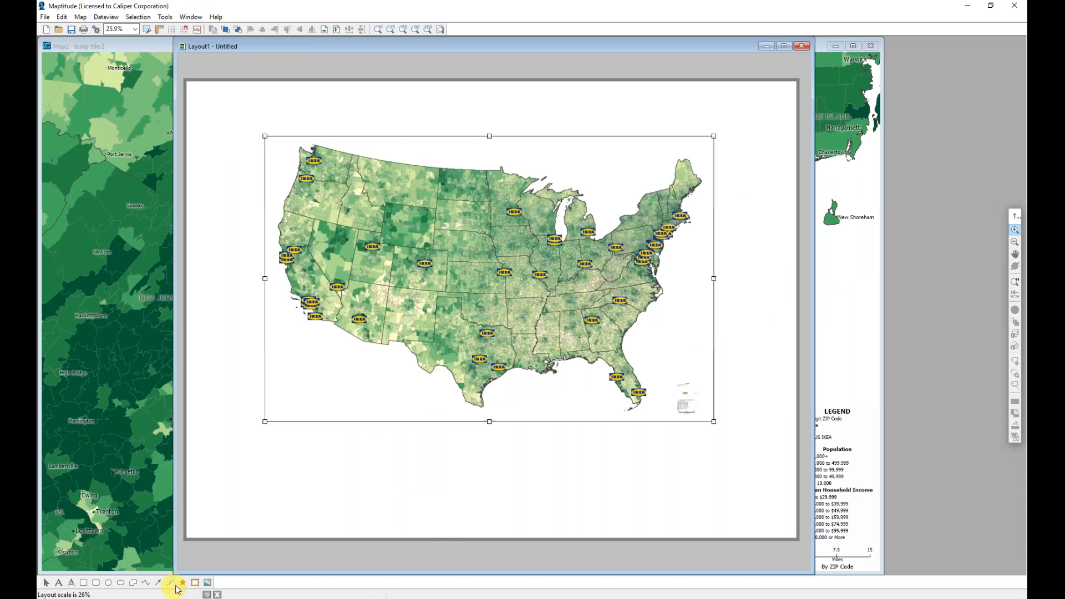
left_click(195, 582)
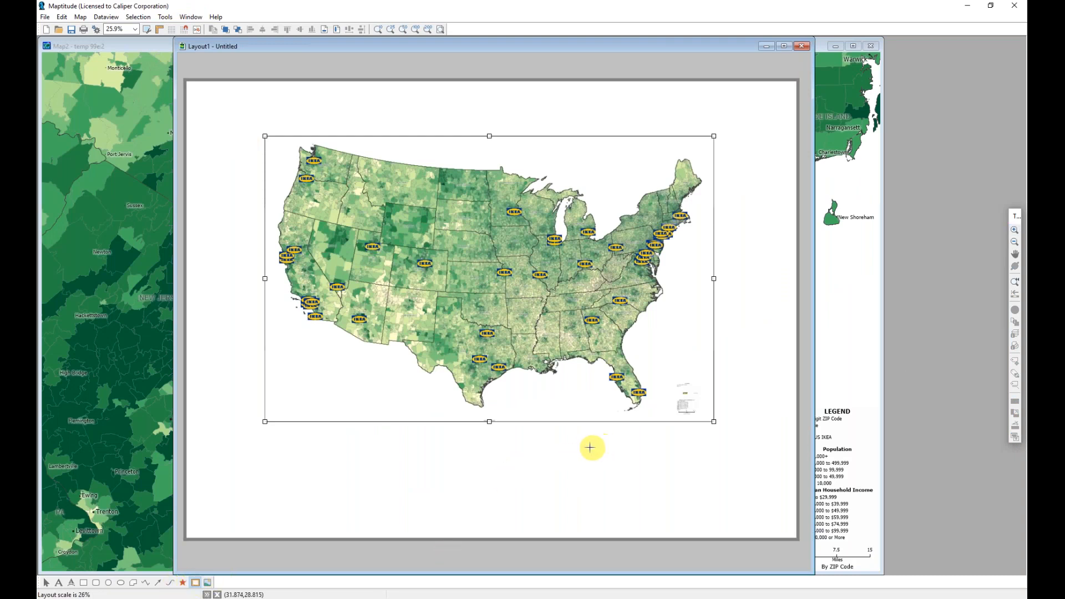
mouse_move(572, 436)
left_mouse_down()
mouse_move(609, 487)
mouse_move(714, 512)
left_mouse_up()
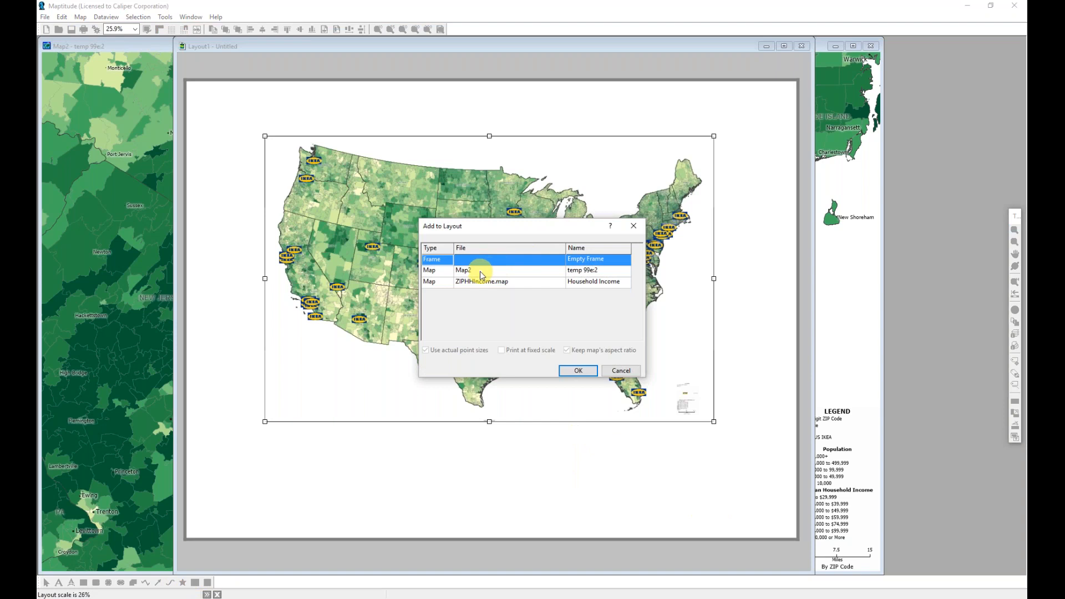
left_click(480, 273)
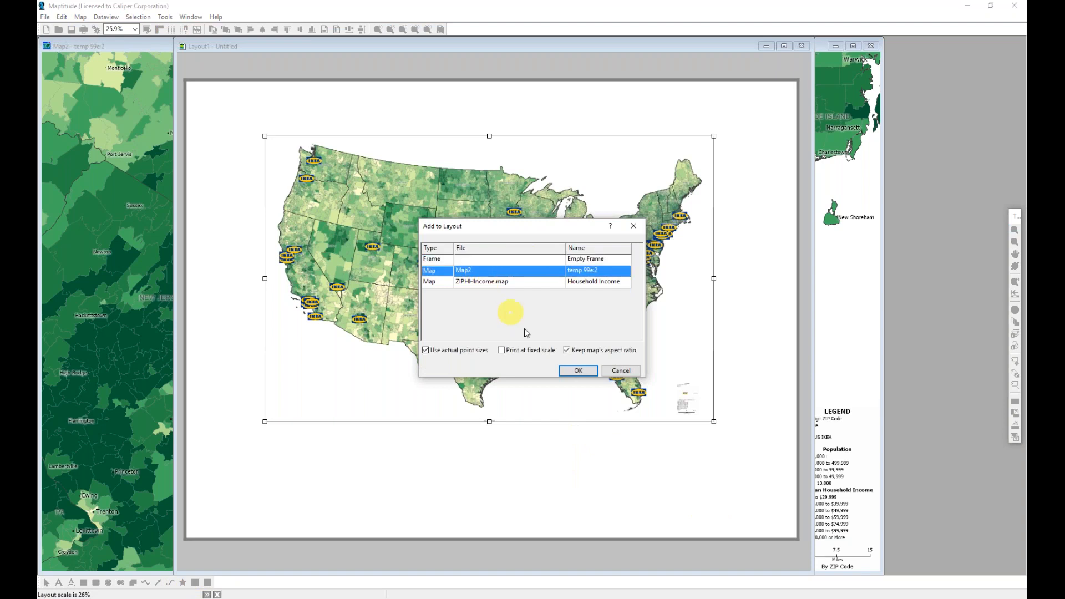
left_click(576, 371)
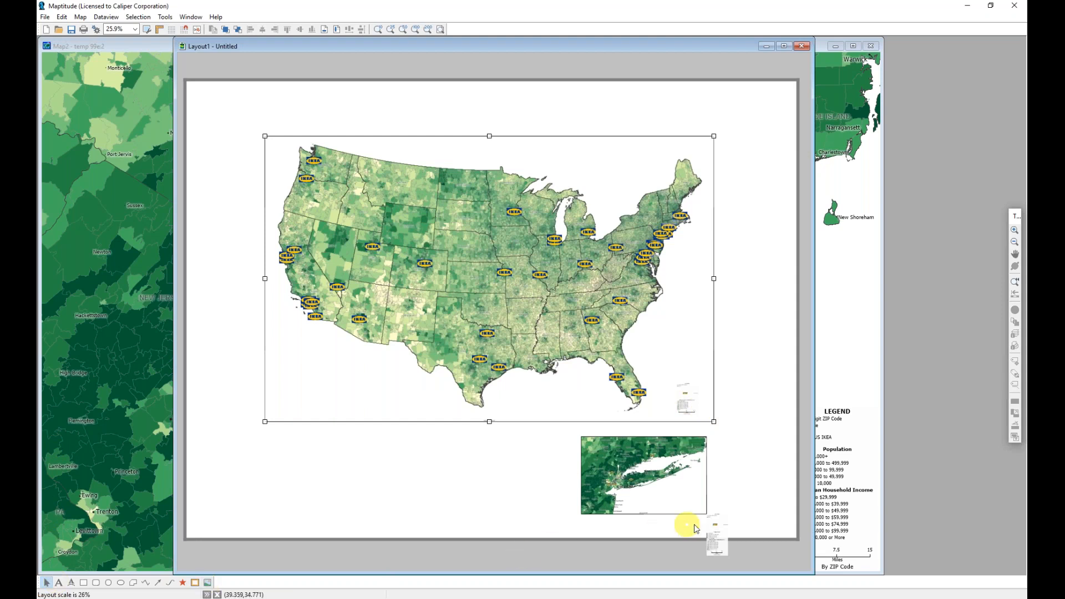
- Delete the New York inset's legend from the layout and open the inset as a separate map
left_click(720, 539)
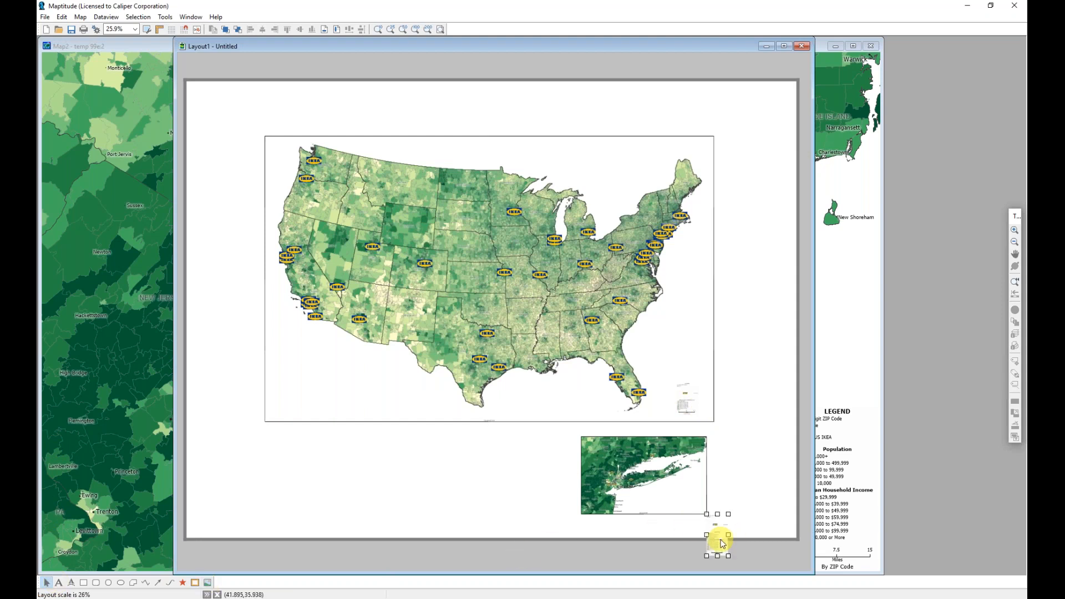
key("Delete")
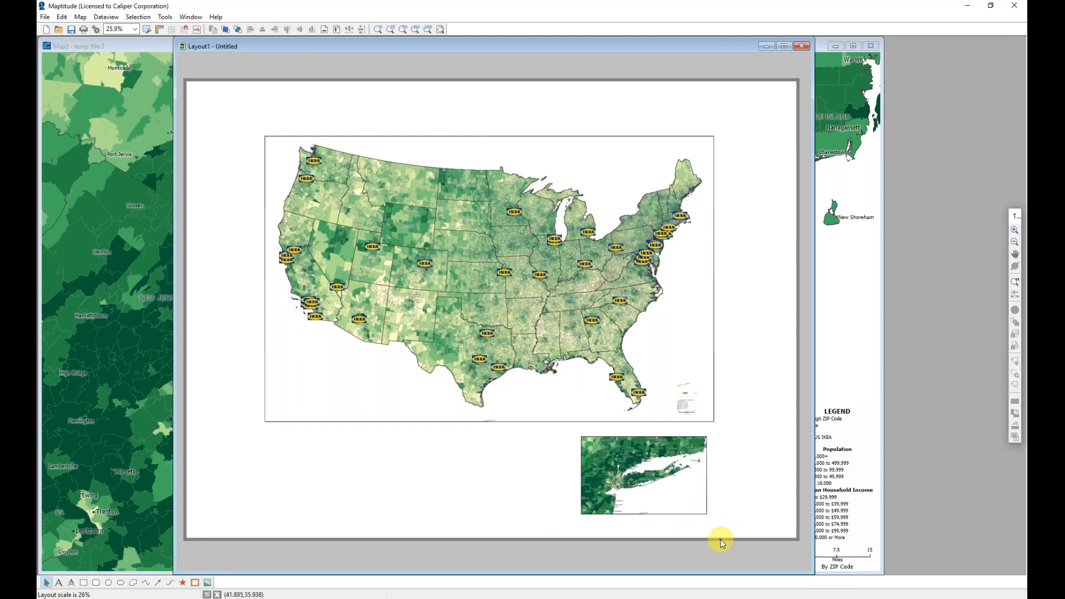
left_click(630, 486)
double_click(630, 486)
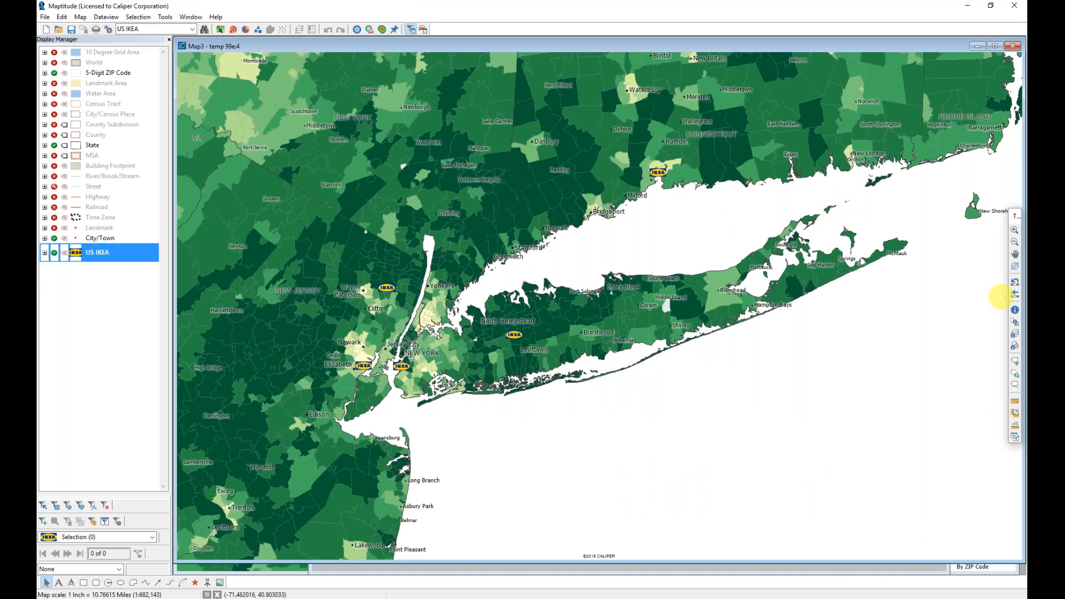
- Find the U.S. city Los Angeles, CA on the separate map
left_click(204, 30)
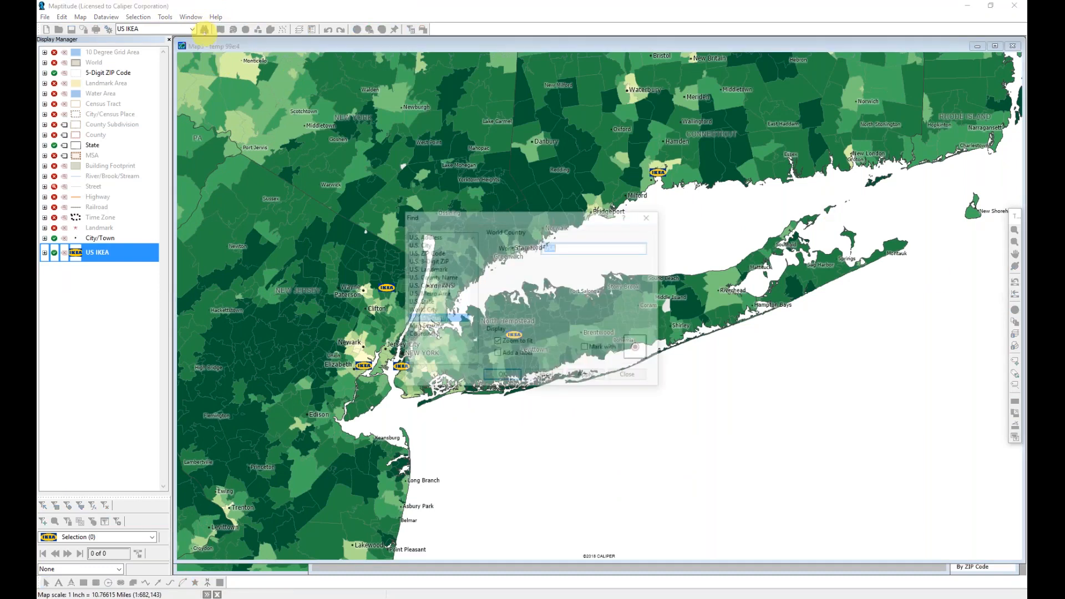
left_click(432, 244)
type("los angeles ca")
key("Return")
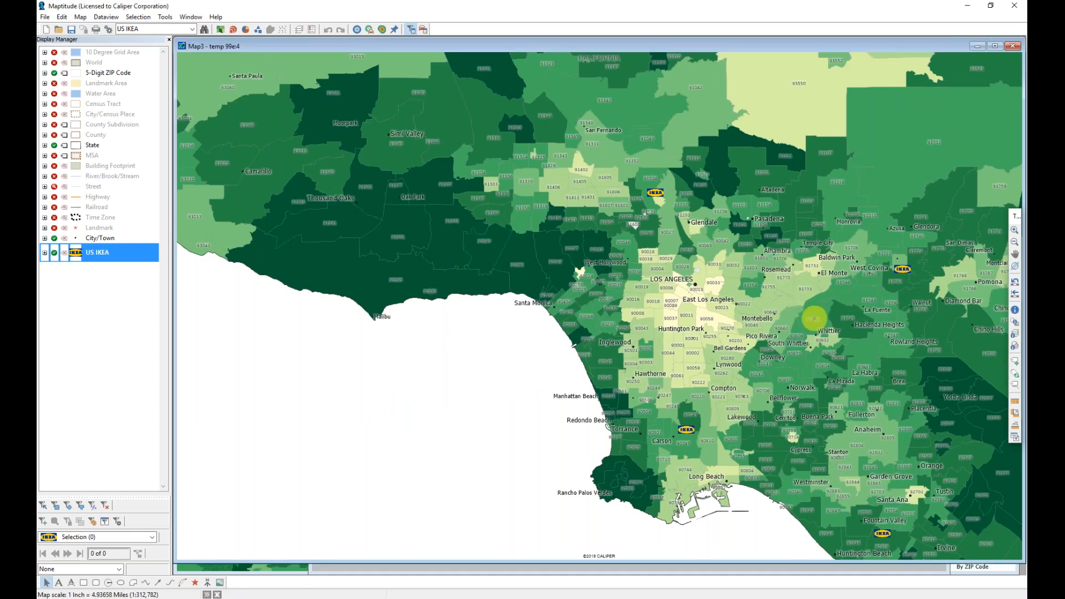
- Reframe the separate map more closely on the Los Angeles area, from Santa Monica east to Ontario and south past Long Beach
left_click(1015, 254)
left_click_drag(772, 266, 592, 231)
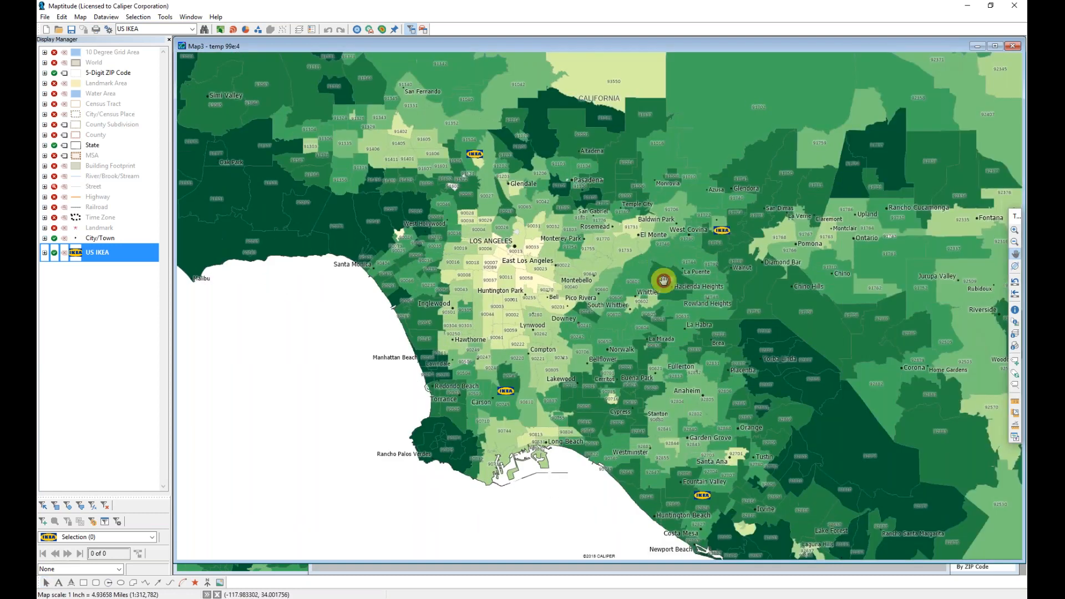
left_click_drag(663, 281, 713, 307)
left_click(1015, 231)
mouse_move(405, 143)
left_mouse_down()
mouse_move(441, 201)
mouse_move(632, 416)
left_mouse_up()
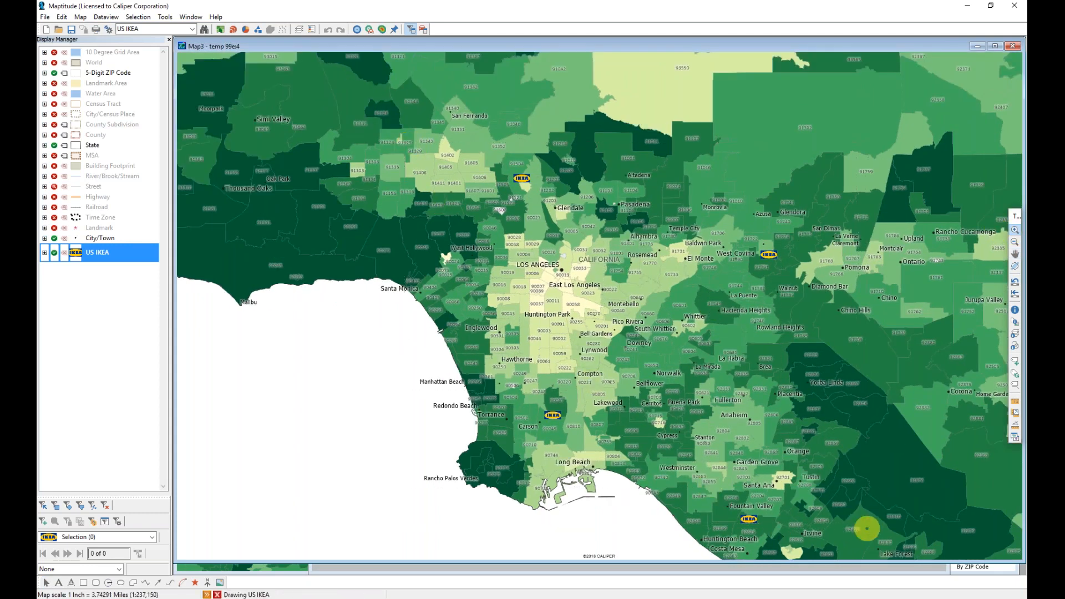
scroll(867, 529, "up", 1)
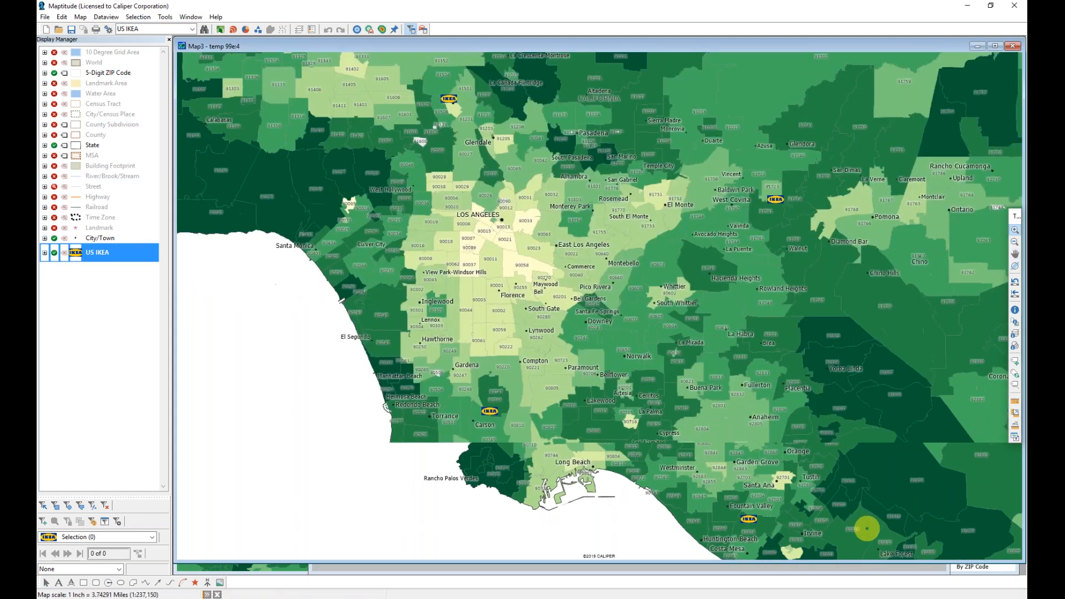
- Return to Layout1 and add Map3 as a small inset frame below the southwestern part of the US map
left_click(191, 18)
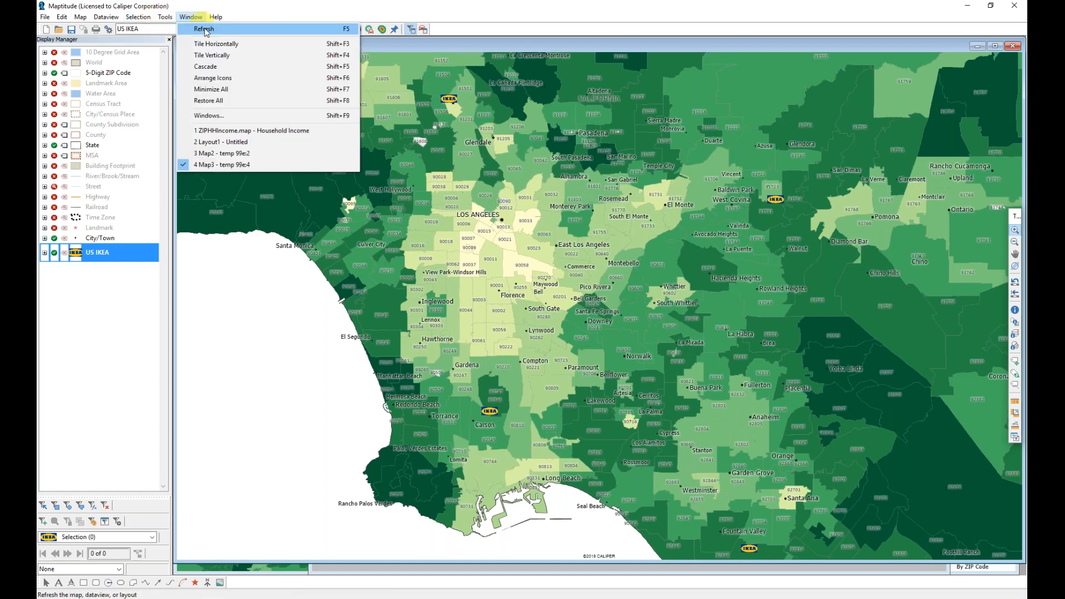
left_click(255, 143)
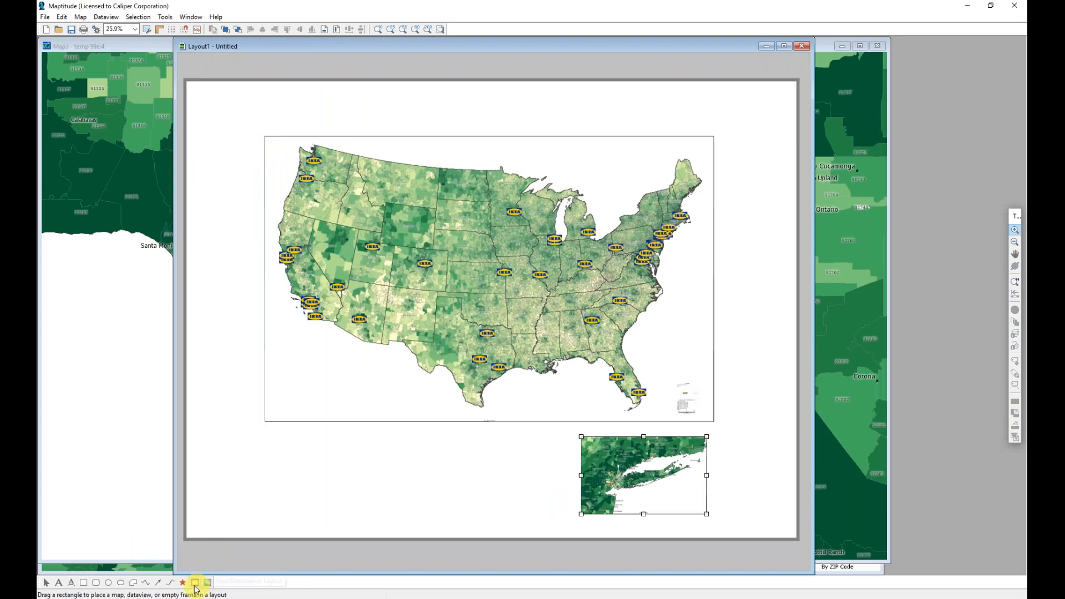
left_click(195, 582)
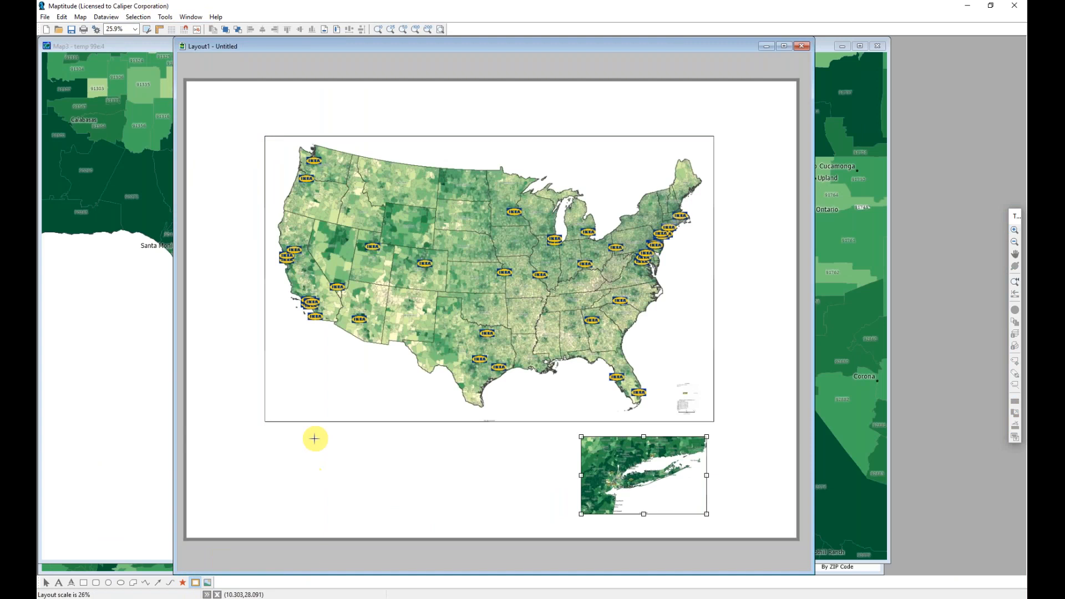
left_click_drag(304, 435, 444, 483)
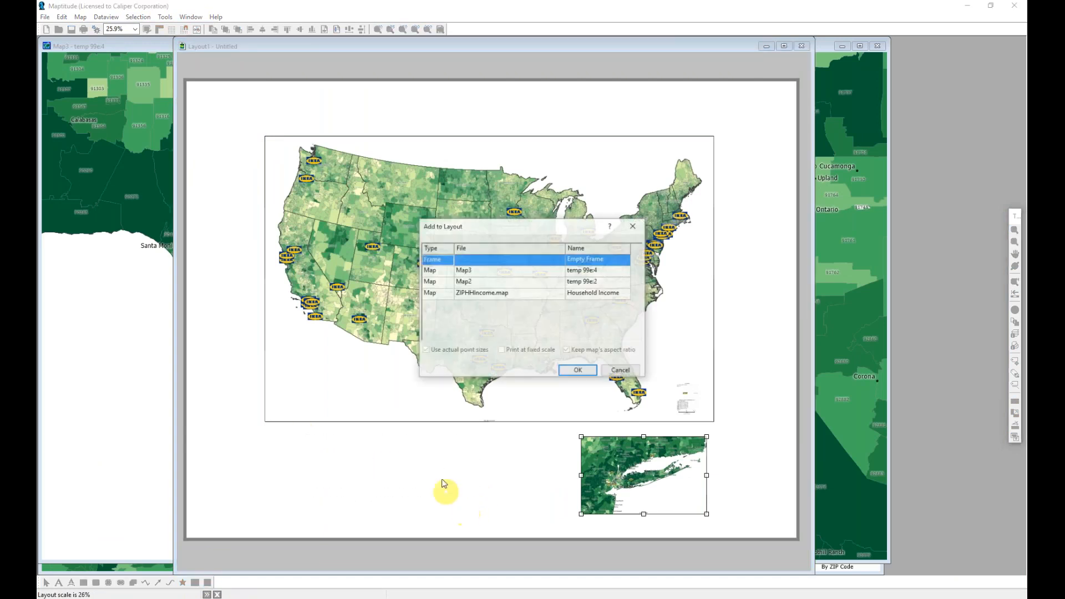
left_click(459, 271)
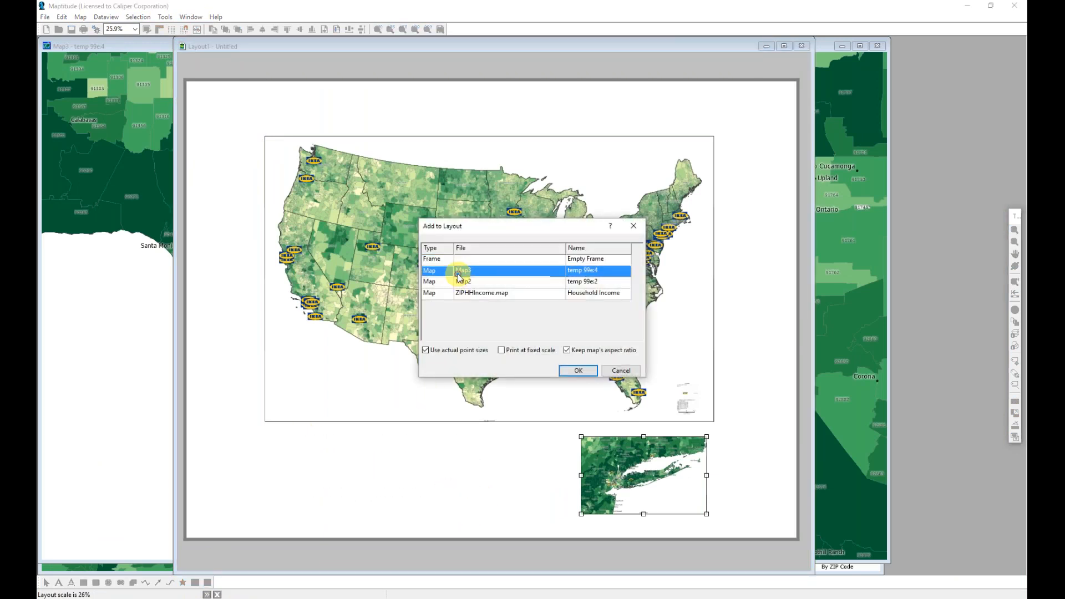
left_click(577, 371)
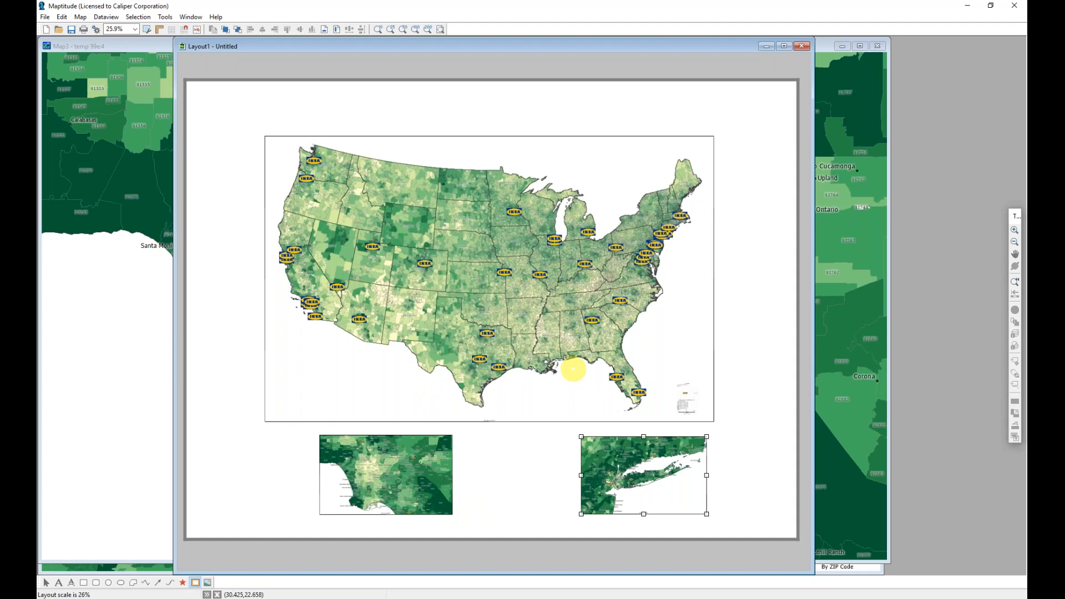
- Place the New York inset over the Los Angeles inset and resize it to match that frame's width and height
left_click(46, 584)
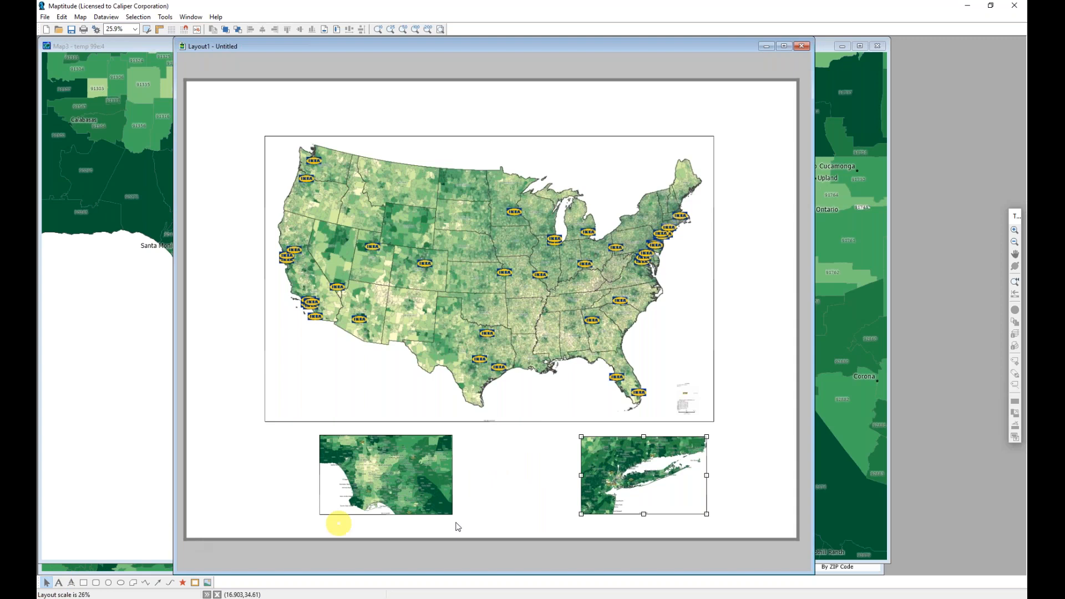
left_click(370, 466)
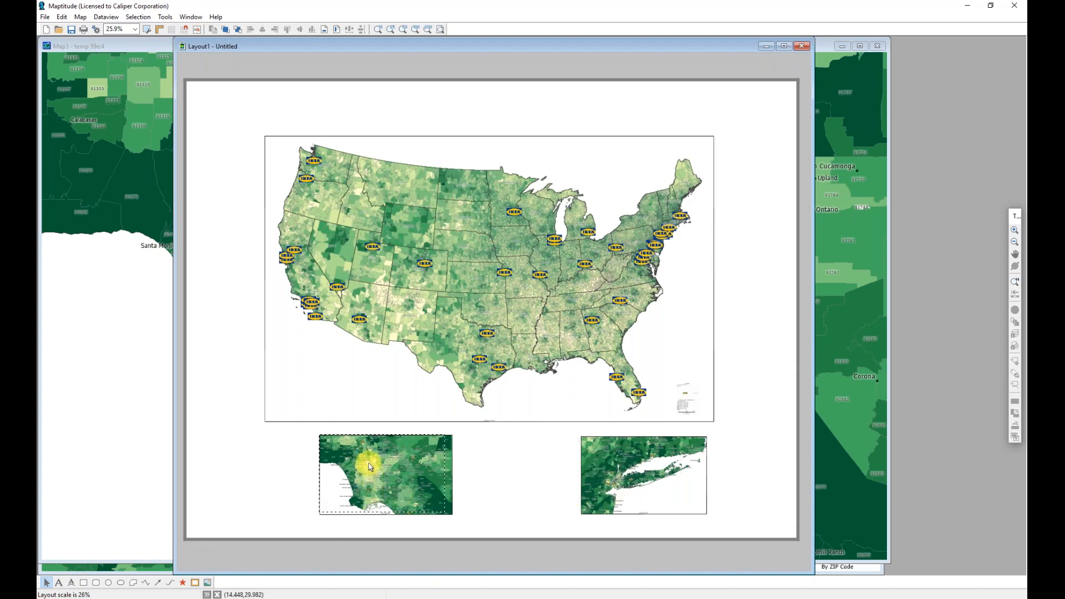
left_click_drag(369, 464, 369, 464)
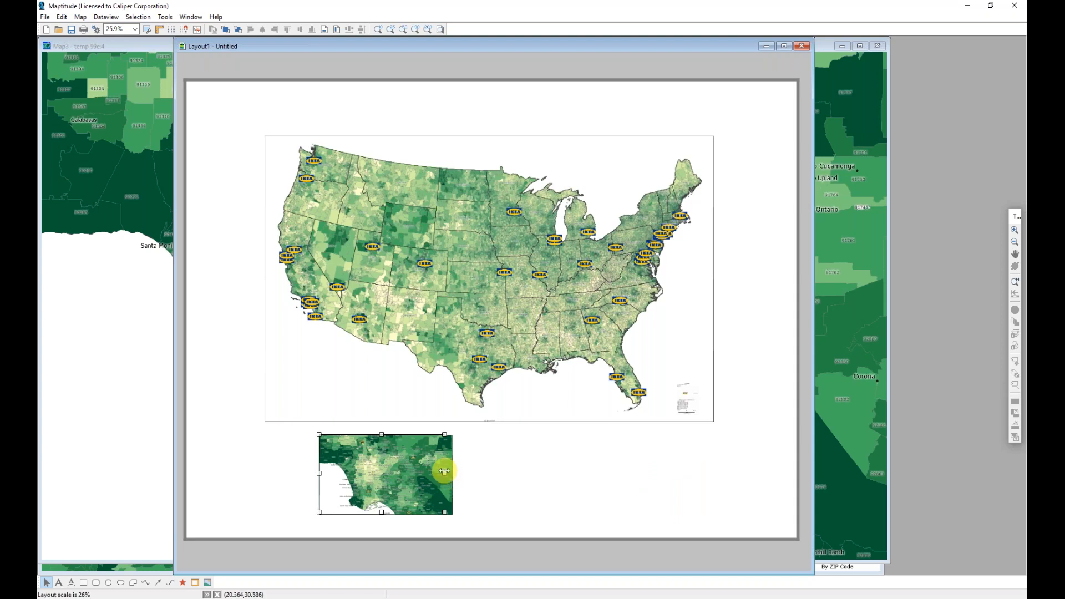
left_click_drag(444, 471, 451, 473)
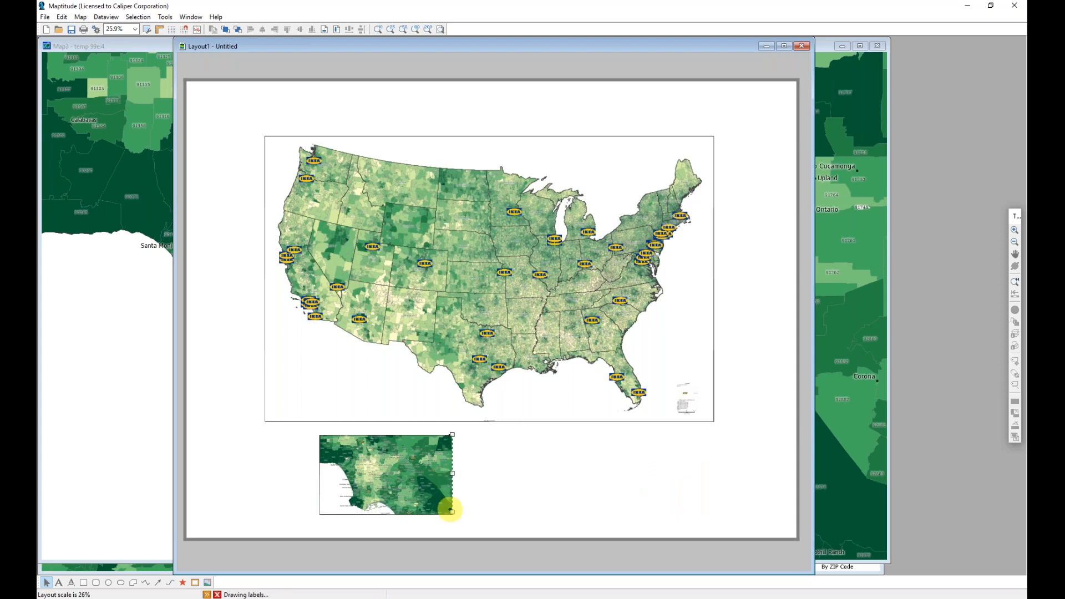
left_click_drag(386, 516, 385, 515)
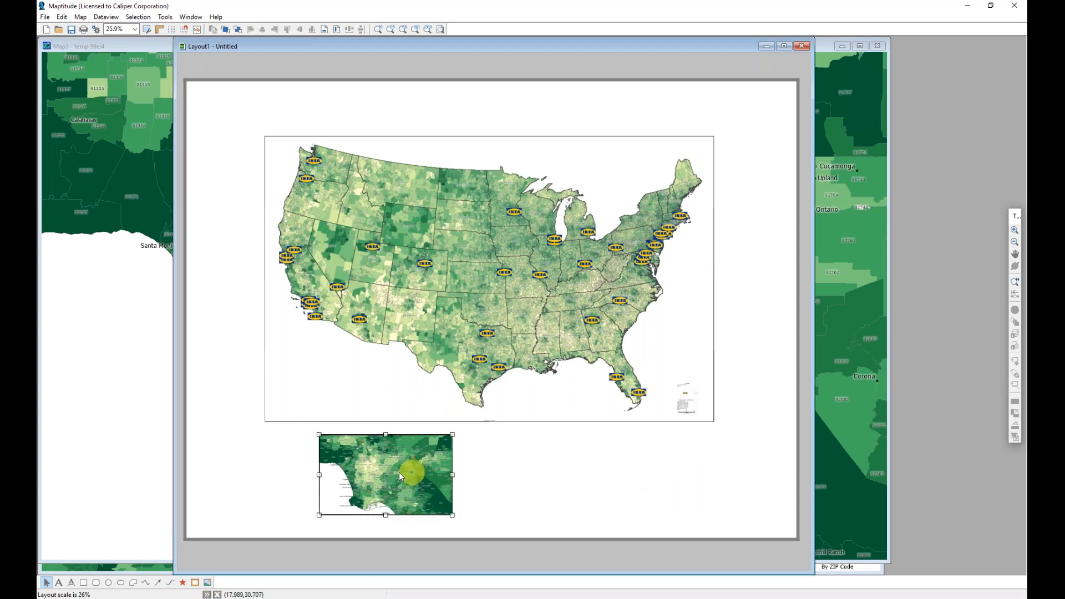
- Separate the overlapping insets, placing Los Angeles below the western half of the US map and New York below the eastern half
left_click_drag(384, 474, 612, 479)
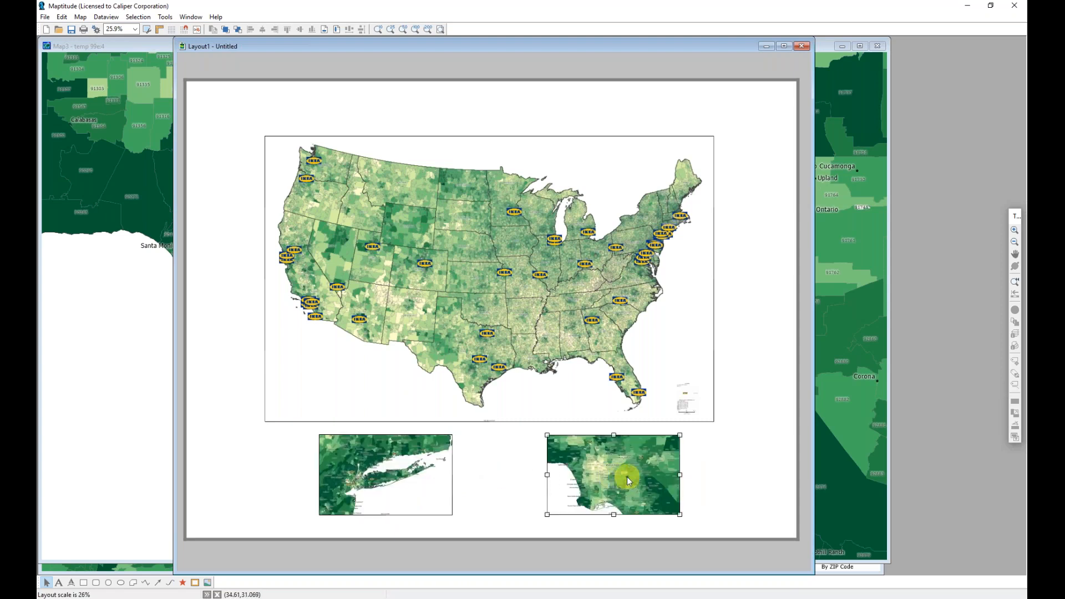
left_click_drag(391, 470, 477, 479)
left_click(619, 475)
left_click_drag(620, 475, 294, 474)
left_click_drag(493, 477, 634, 471)
left_click_drag(272, 458, 353, 466)
mouse_move(616, 476)
left_mouse_down()
mouse_move(599, 473)
mouse_move(610, 465)
left_mouse_up()
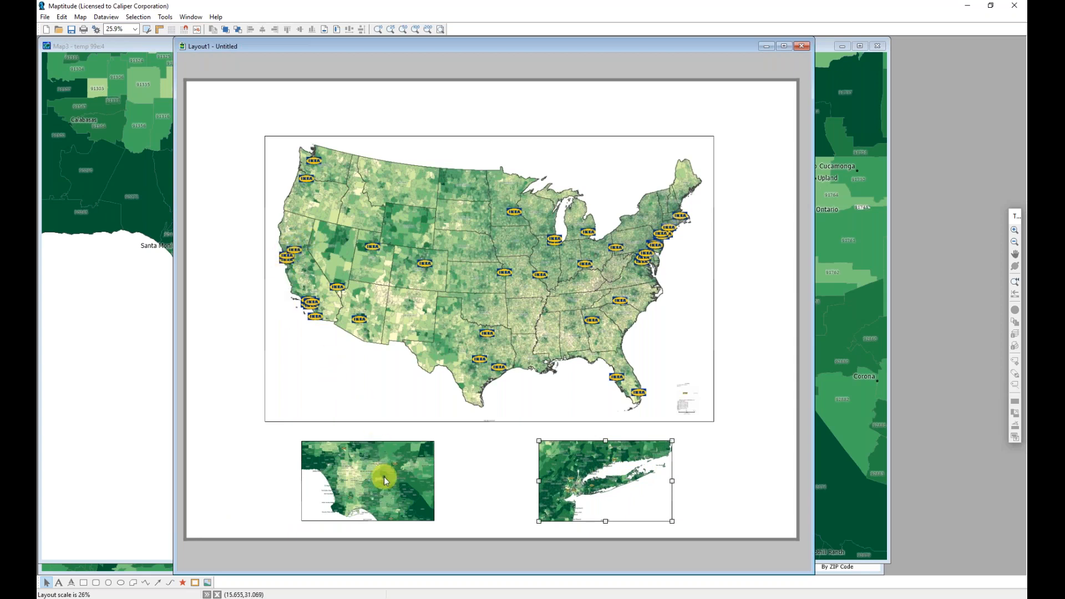
left_click_drag(385, 480, 389, 475)
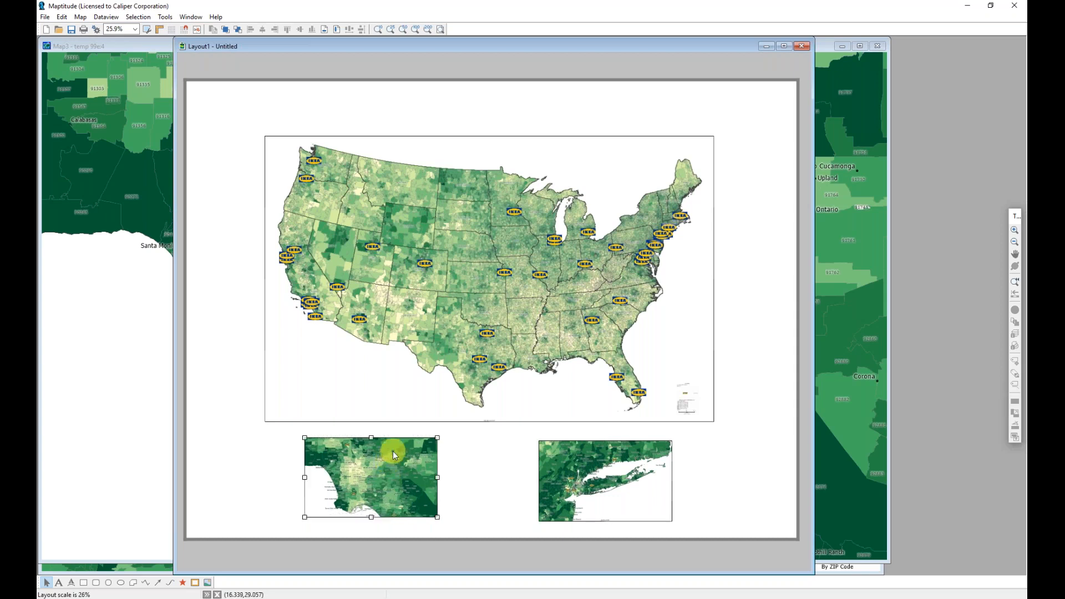
- Align the New York inset's top edge with the Los Angeles inset's top edge
left_click(604, 504)
left_click(359, 486)
left_click(630, 482, "shift")
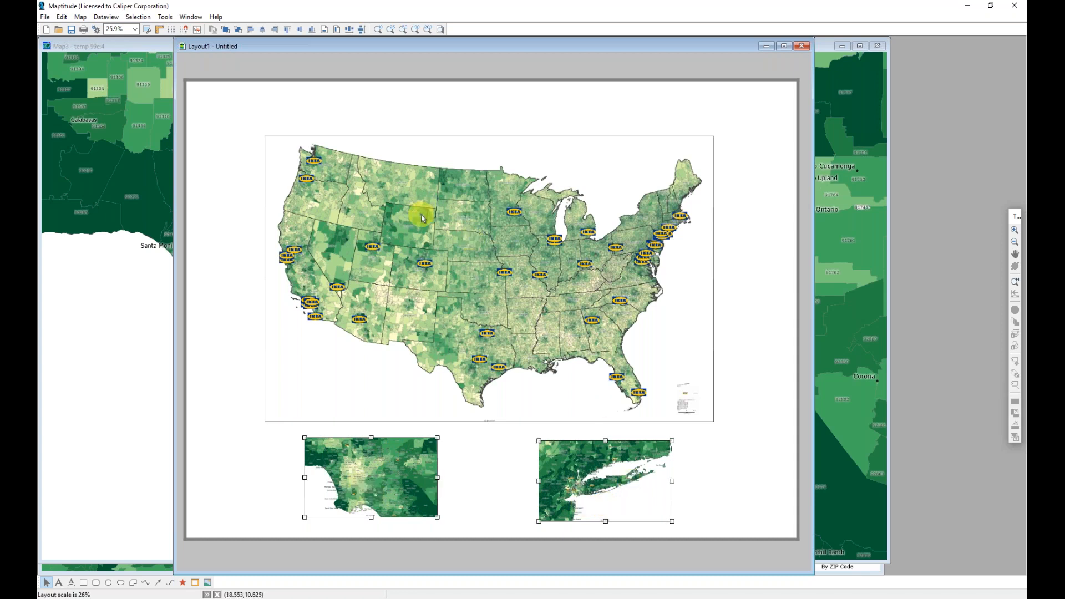
left_click(287, 30)
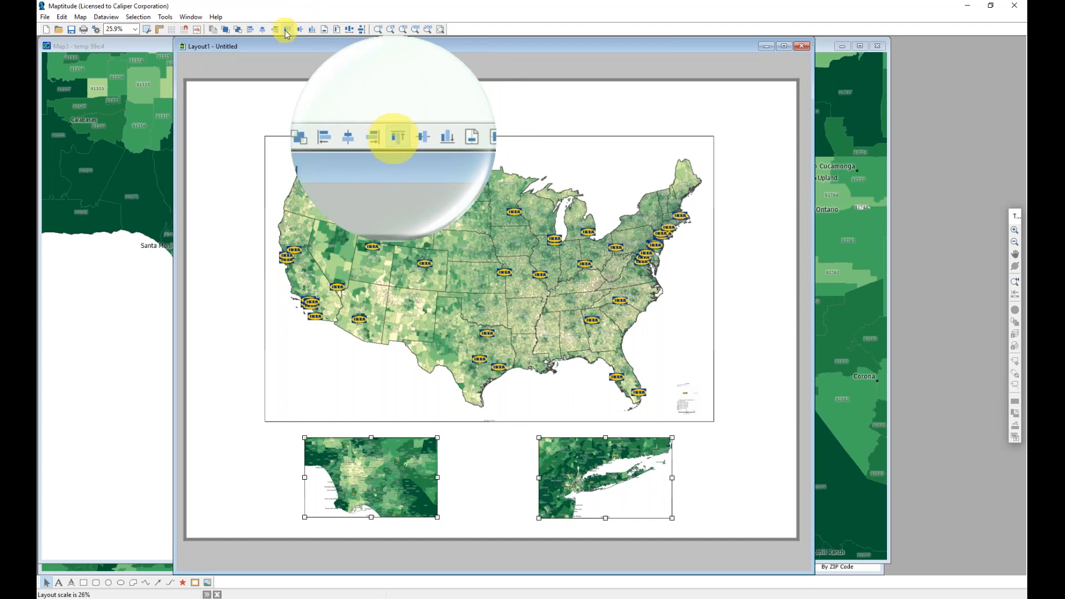
- Bring the two insets together side by side and center the pair horizontally on the page
left_click(350, 29)
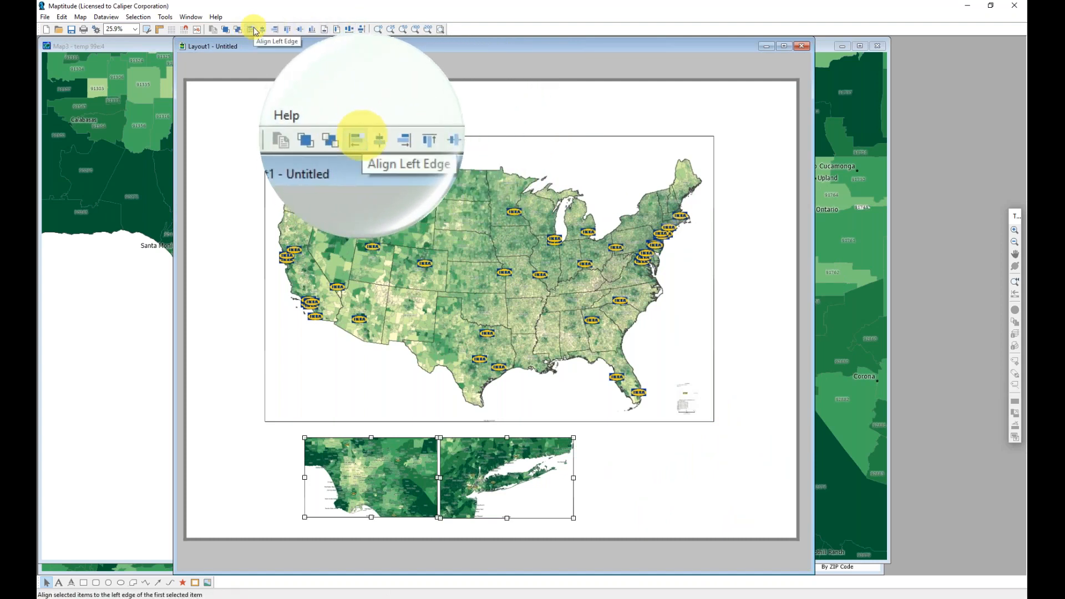
left_click(325, 29)
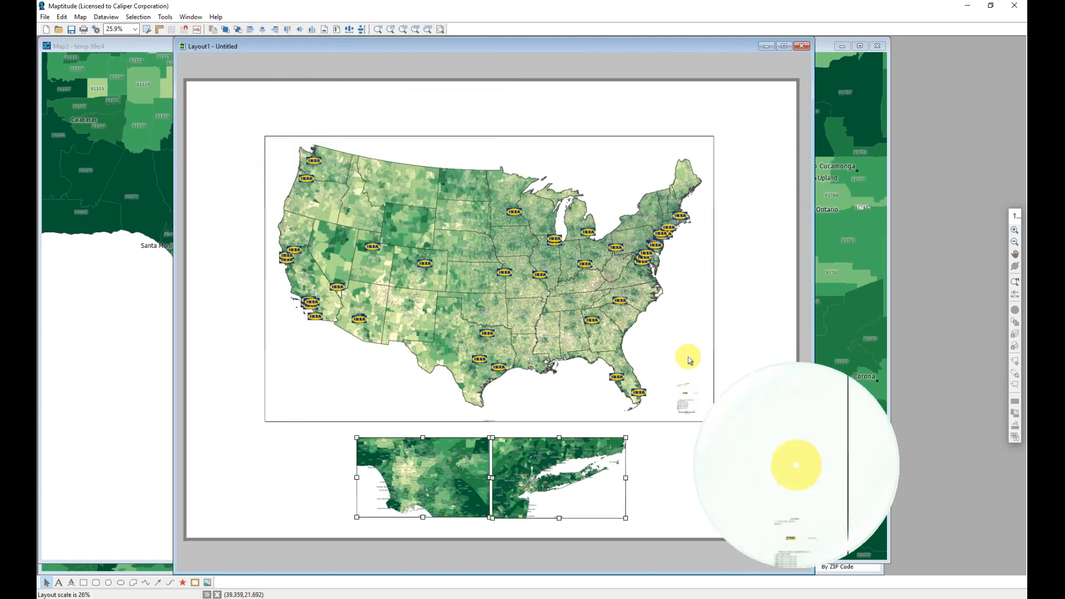
left_click(718, 470)
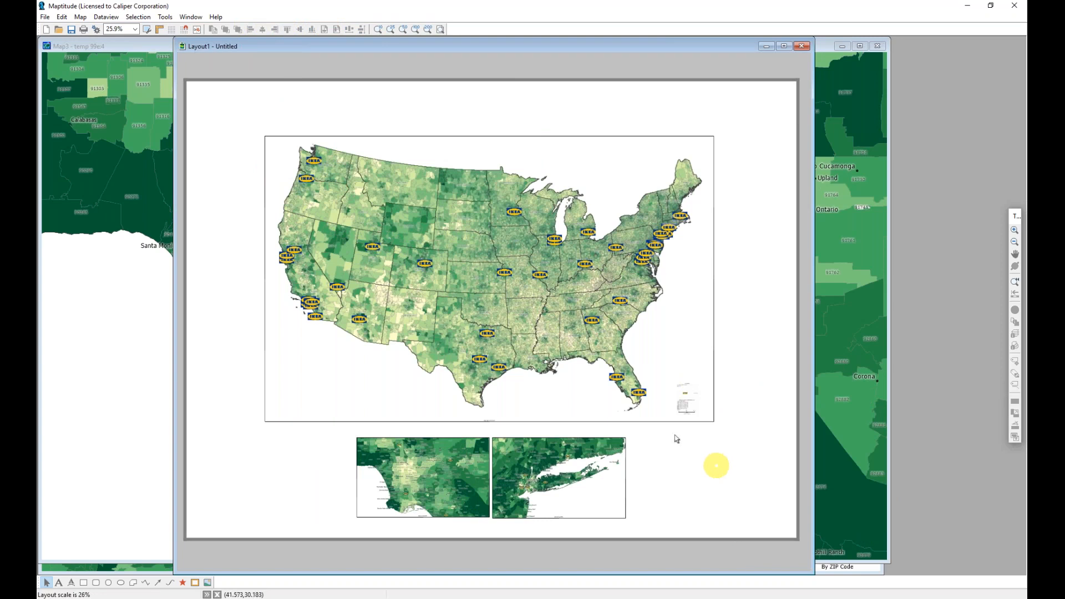
- Enlarge the US map's frame to almost the full page width, with its lower edge just above the insets
left_click(302, 339)
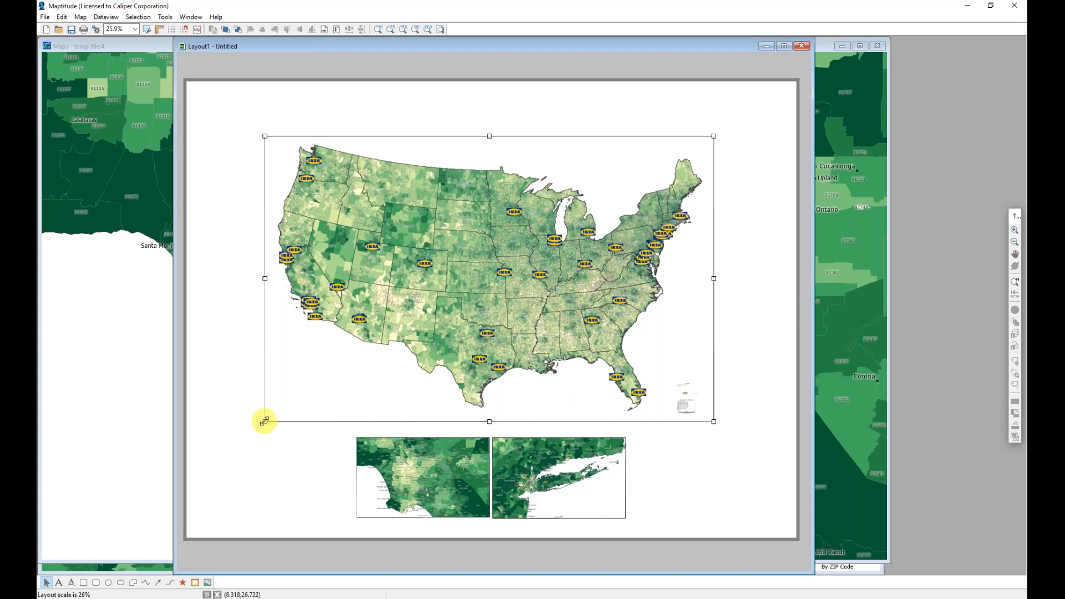
mouse_move(265, 421)
left_mouse_down()
mouse_move(215, 440)
mouse_move(197, 435)
left_mouse_up()
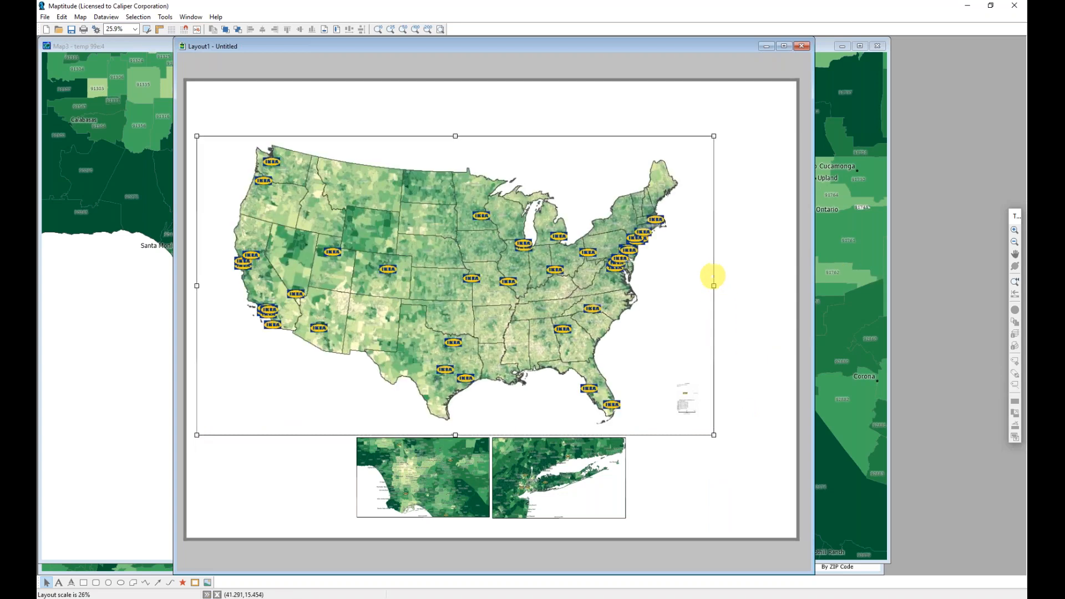
left_click_drag(714, 286, 780, 290)
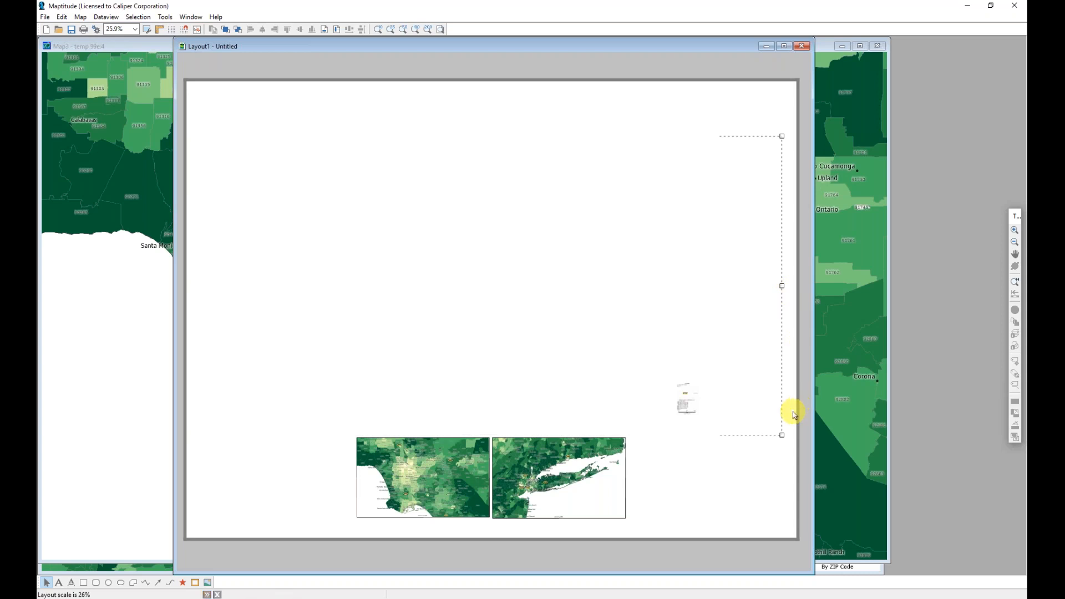
left_click(753, 503)
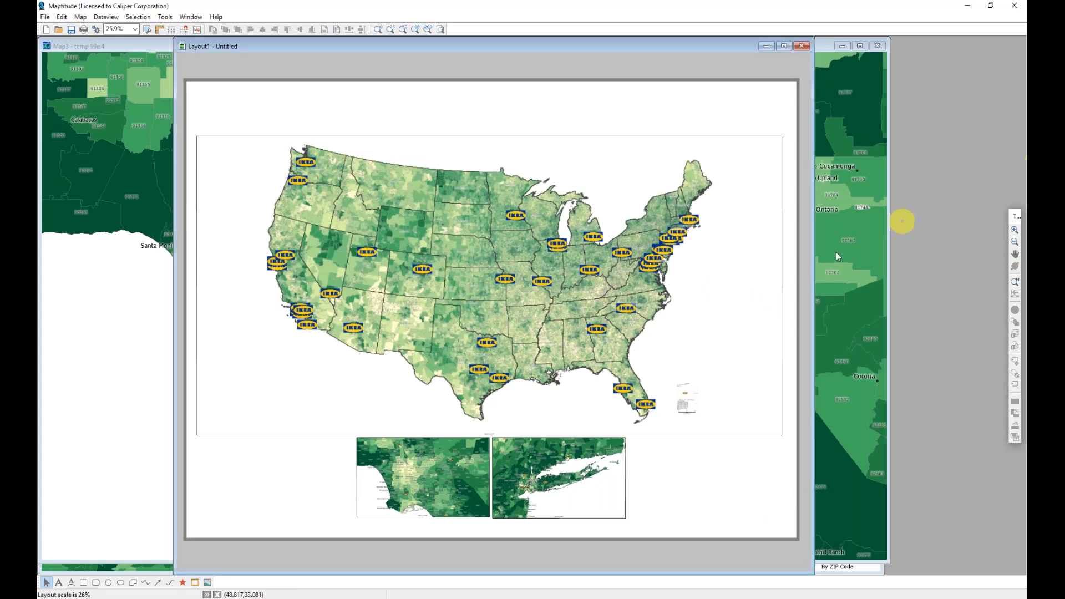
- Start a freehand text above the US map reading "Median Household Income and IKEA Locations, USA"
left_click(59, 583)
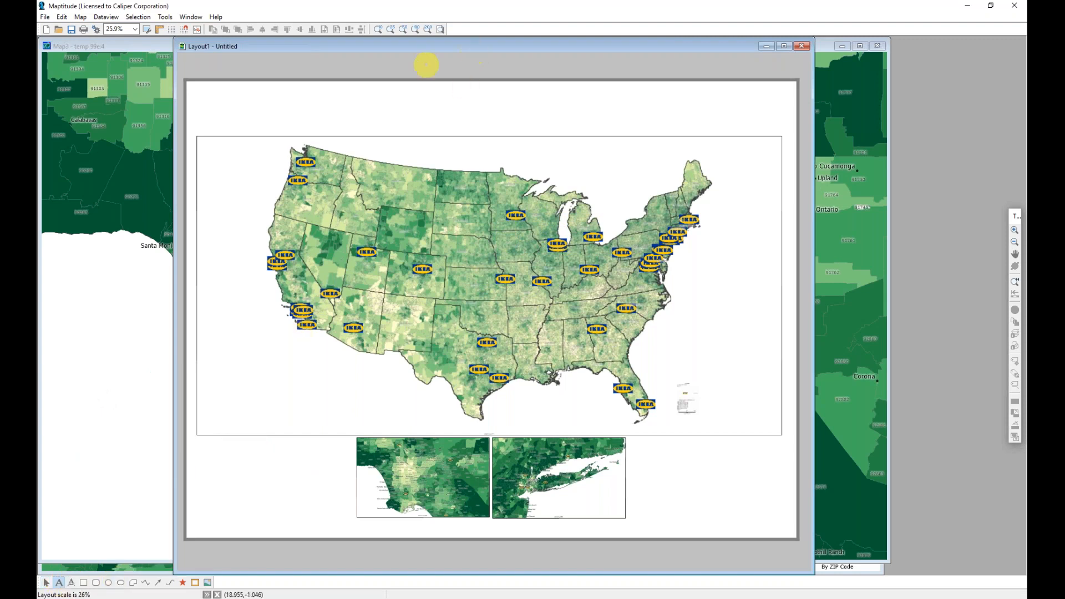
left_click(360, 103)
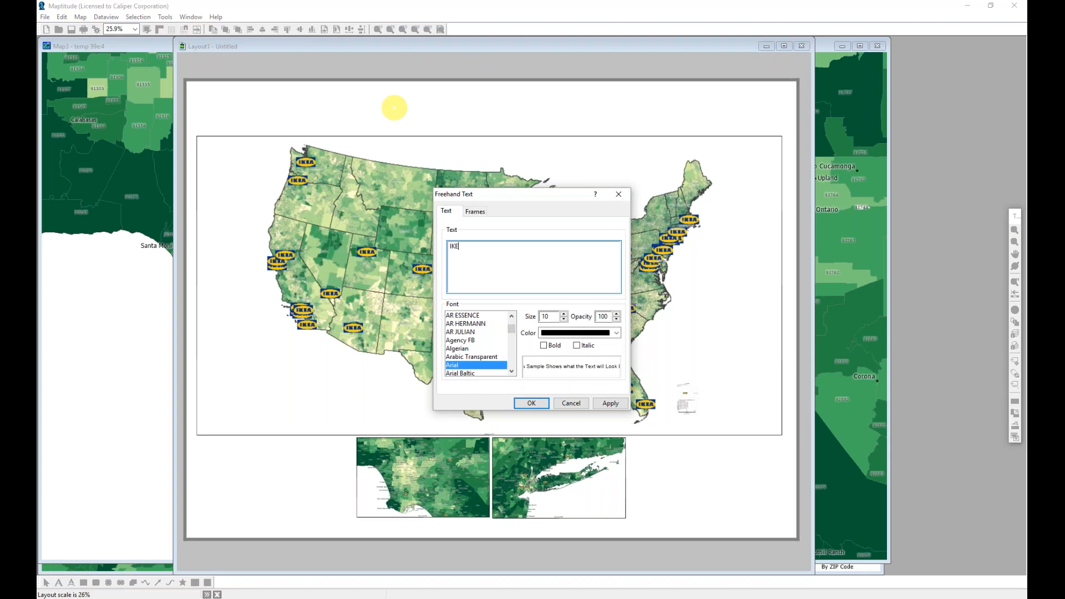
key("Caps_Lock")
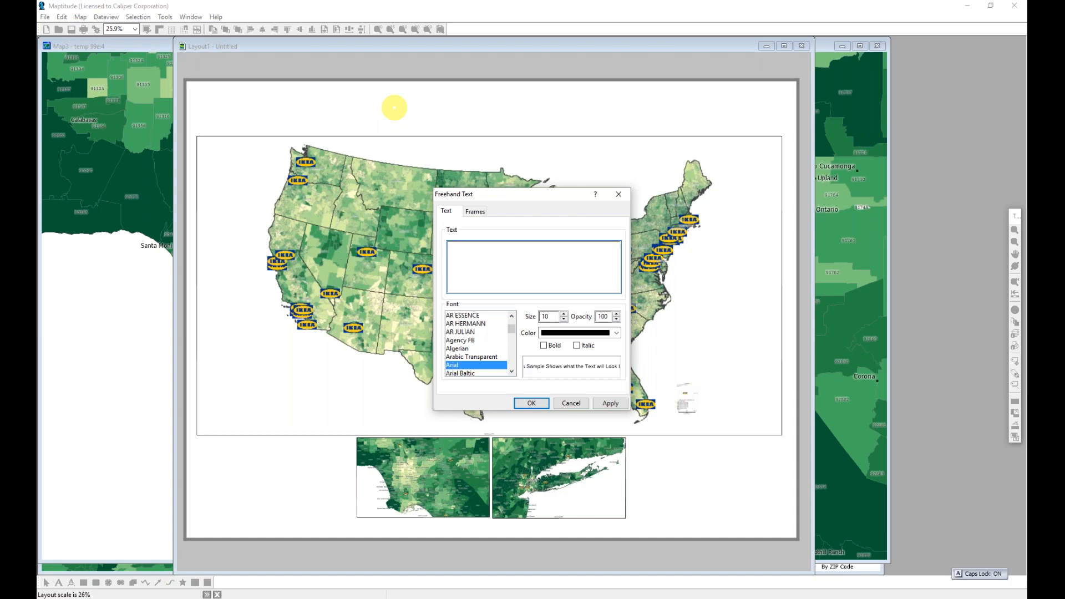
type("Median House")
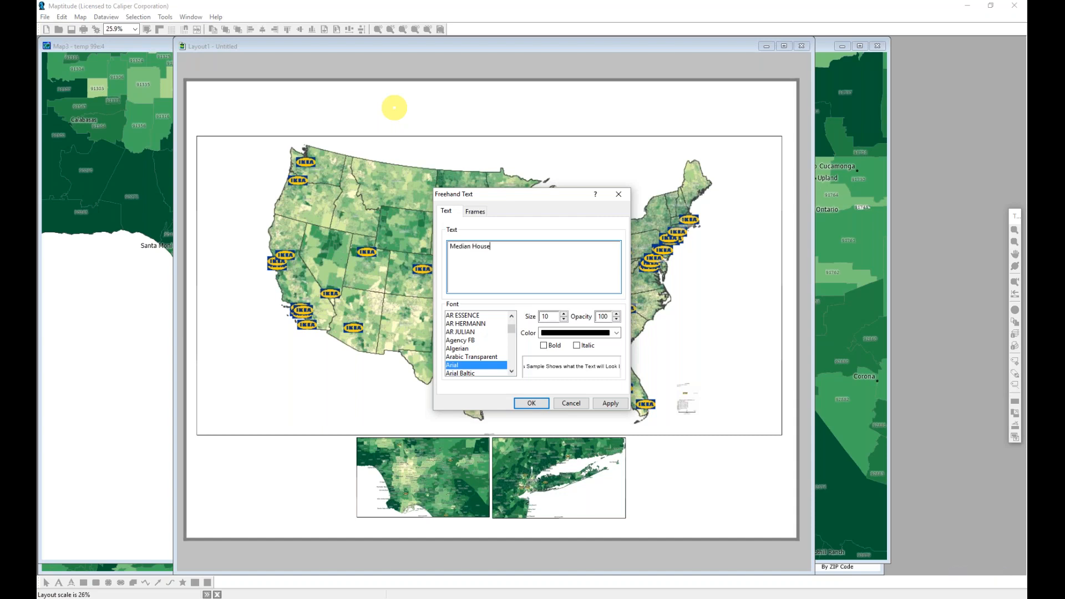
type("hold Income and IKEA Locations, USA")
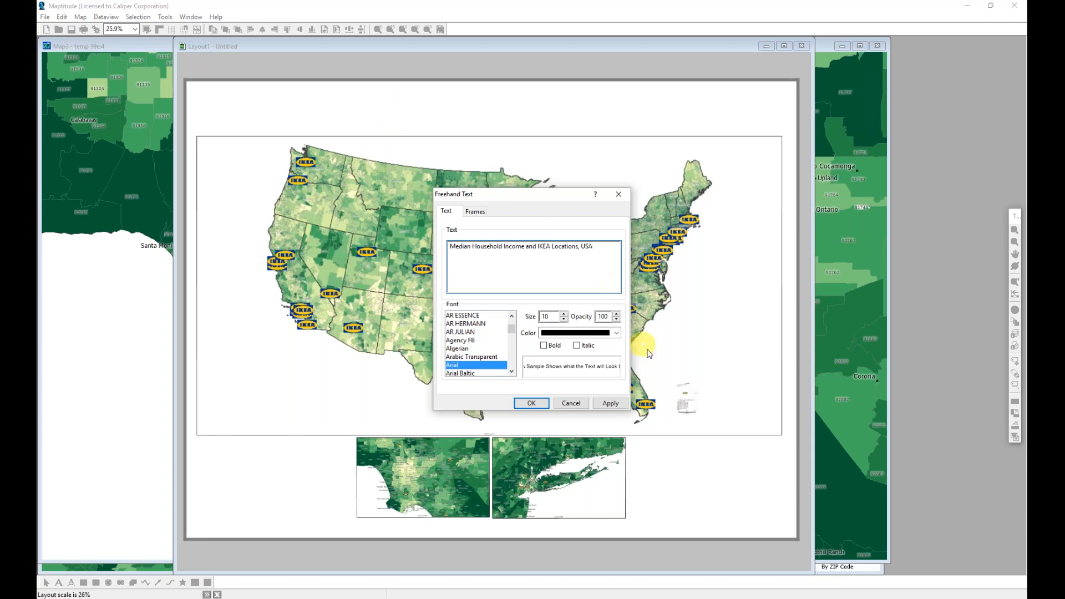
- Set the title's font size to 70 and apply it to the layout
double_click(547, 316)
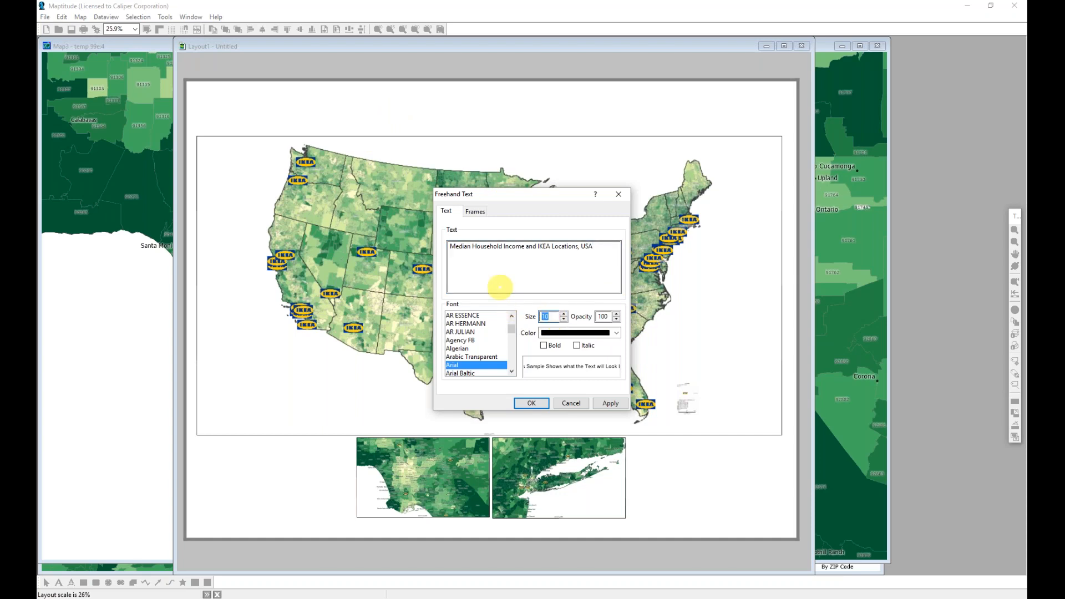
type("7")
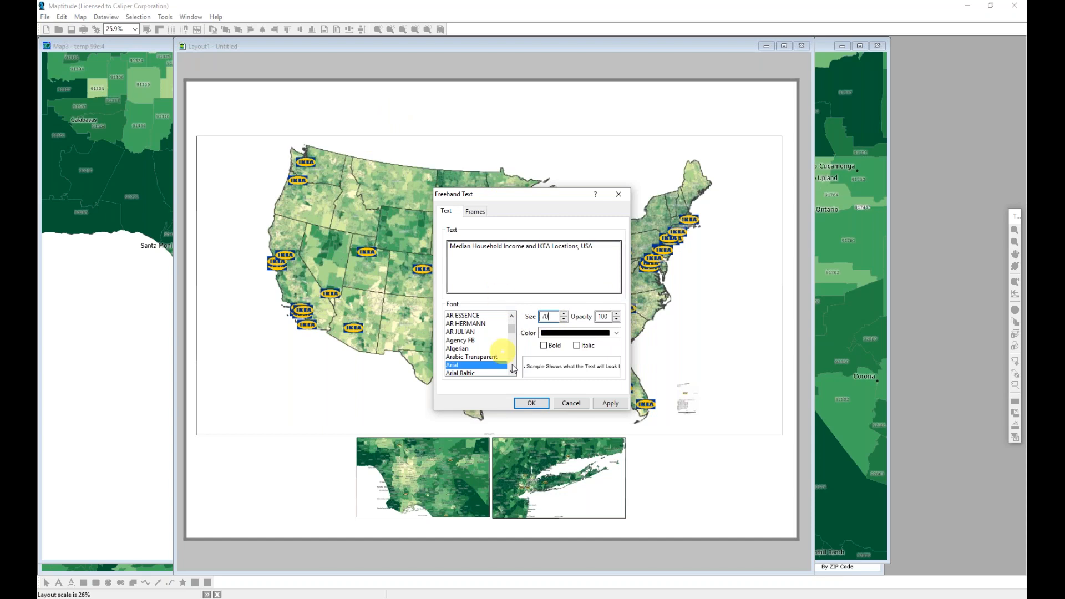
left_click(617, 407)
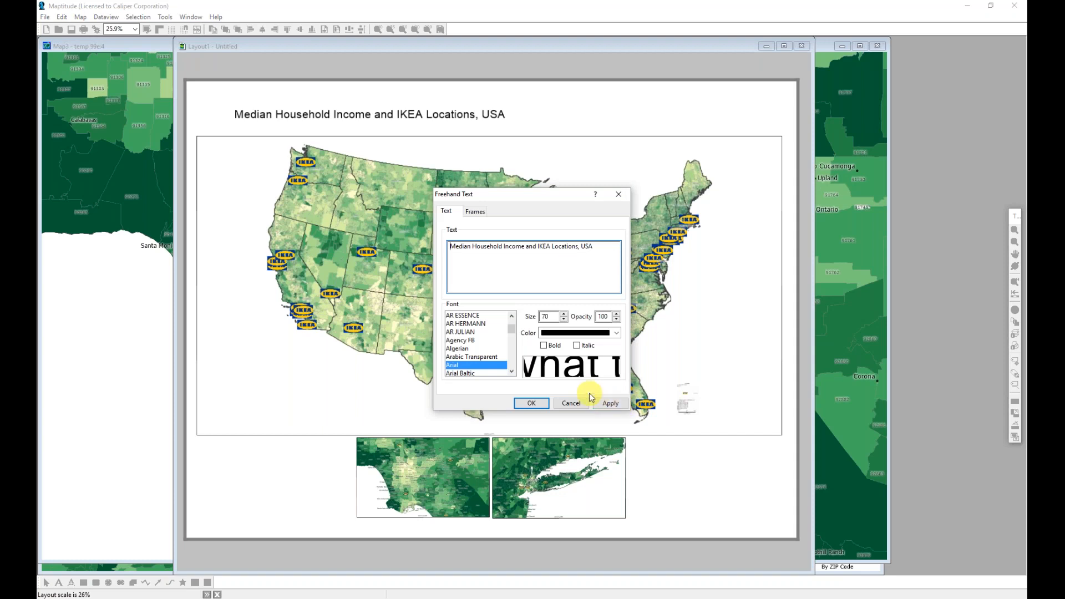
left_click(534, 403)
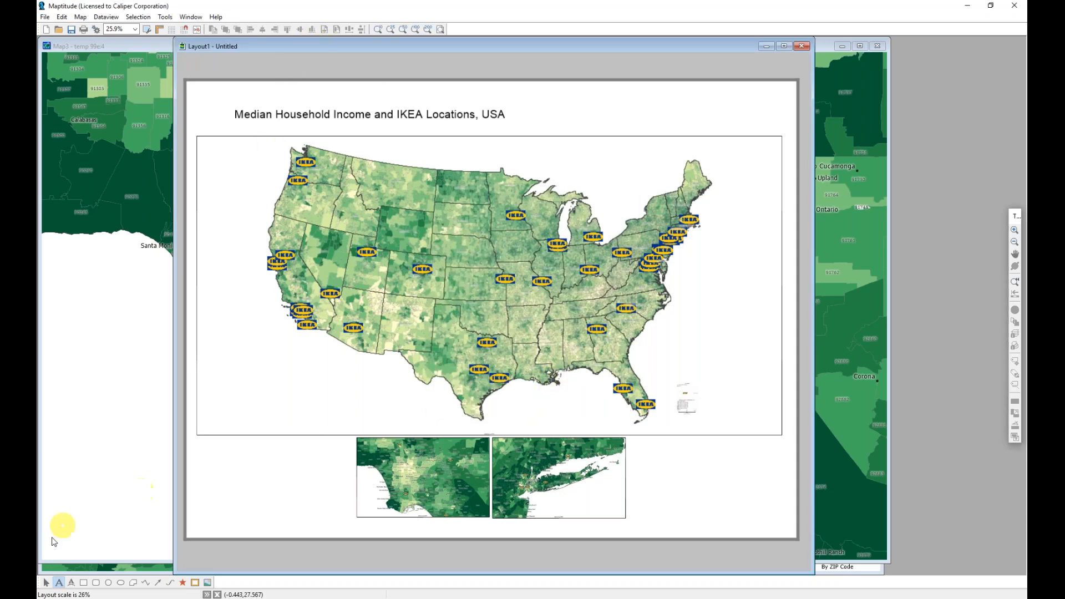
- Center the title horizontally on the page
left_click(48, 582)
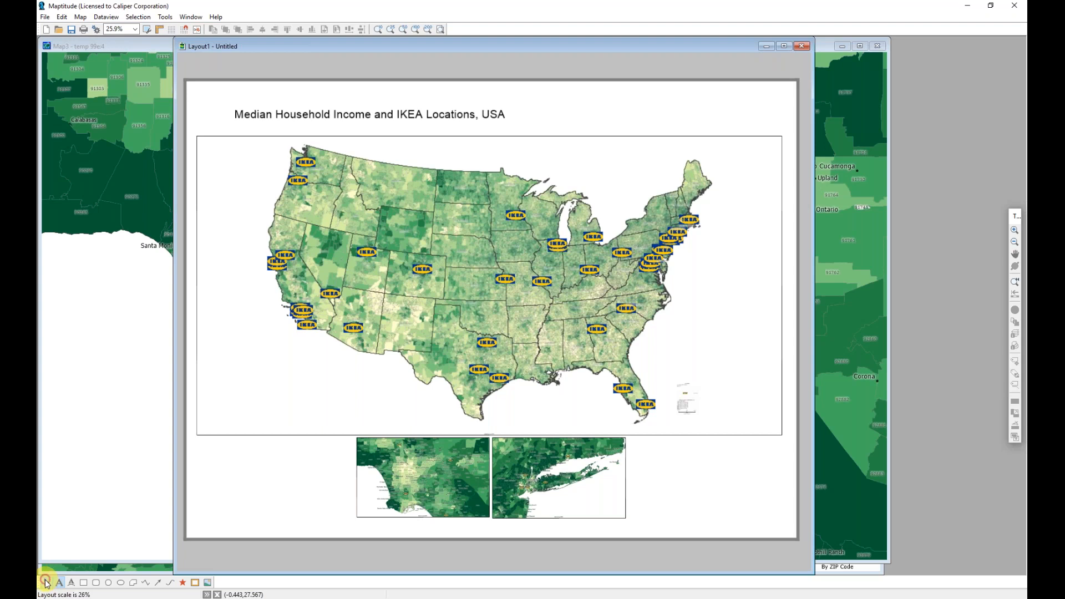
left_click(358, 110)
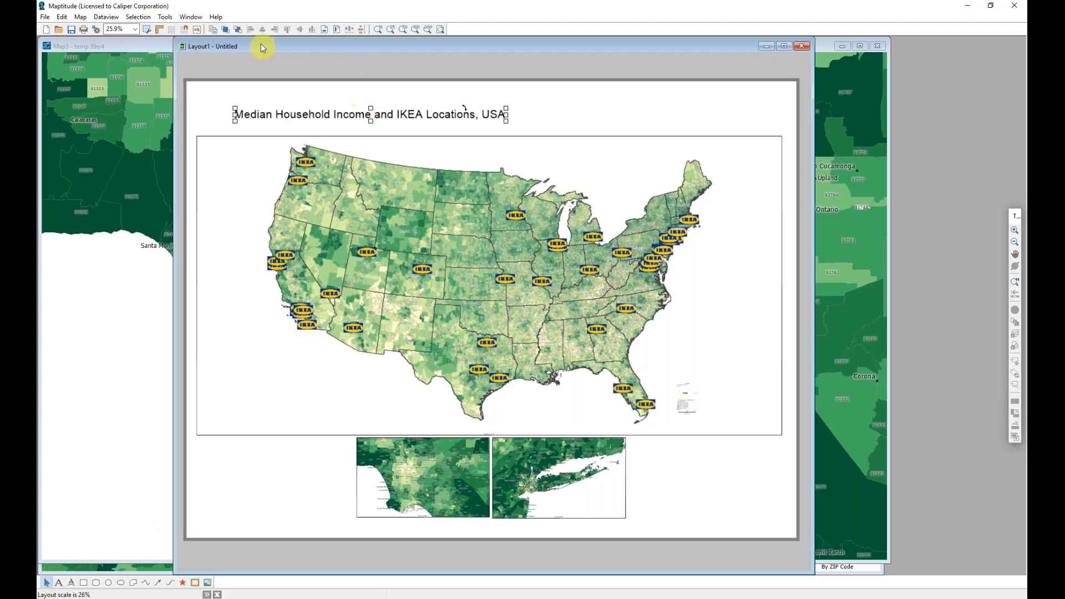
left_click(325, 29)
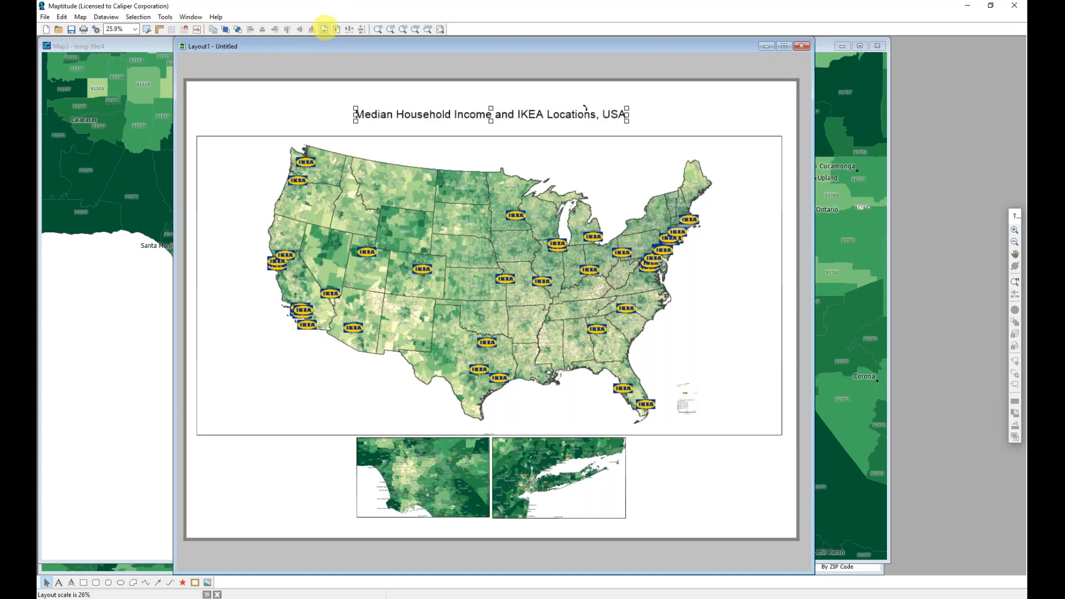
left_click(741, 114)
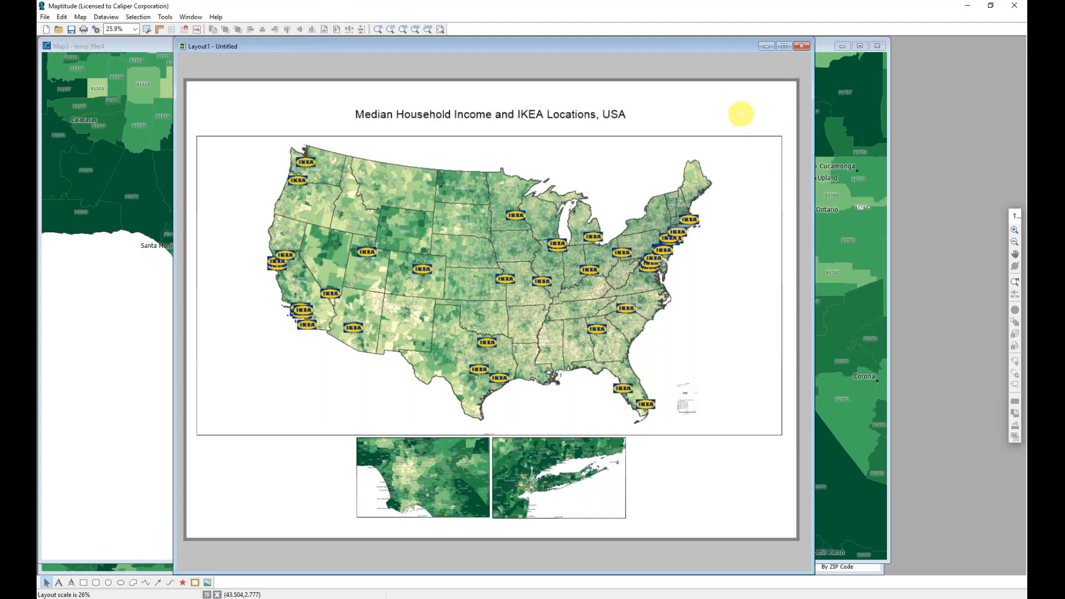
- Center the US map's frame horizontally on the page
left_click(586, 171)
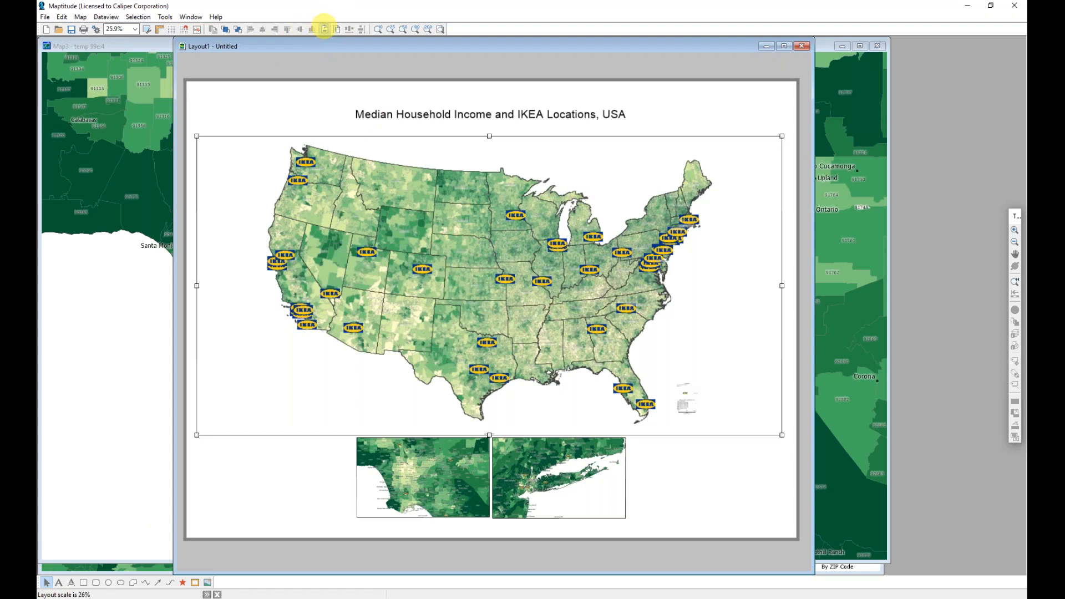
left_click(324, 29)
left_click(733, 117)
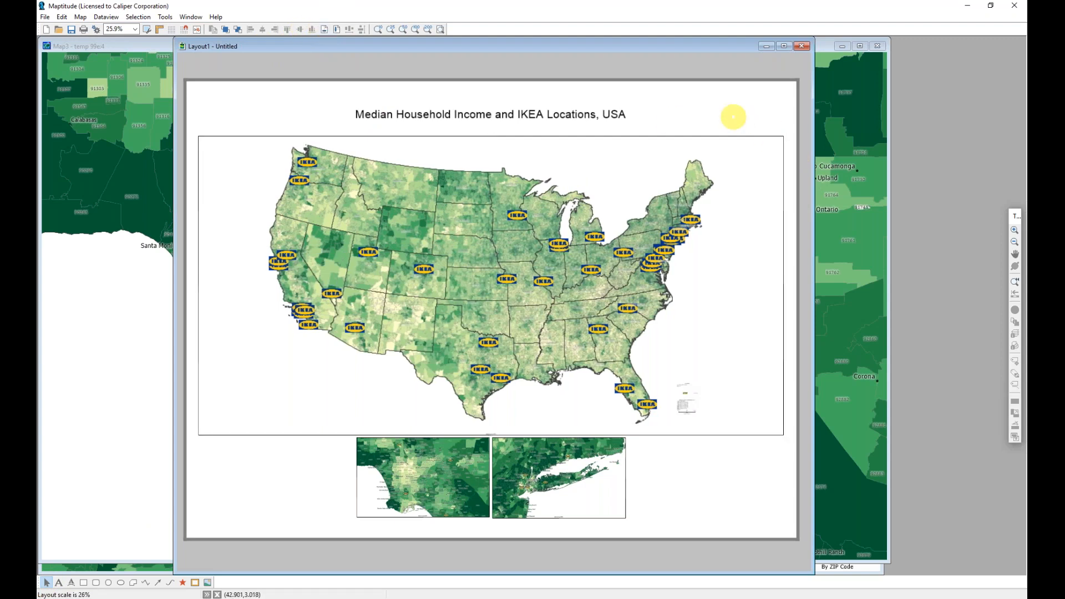